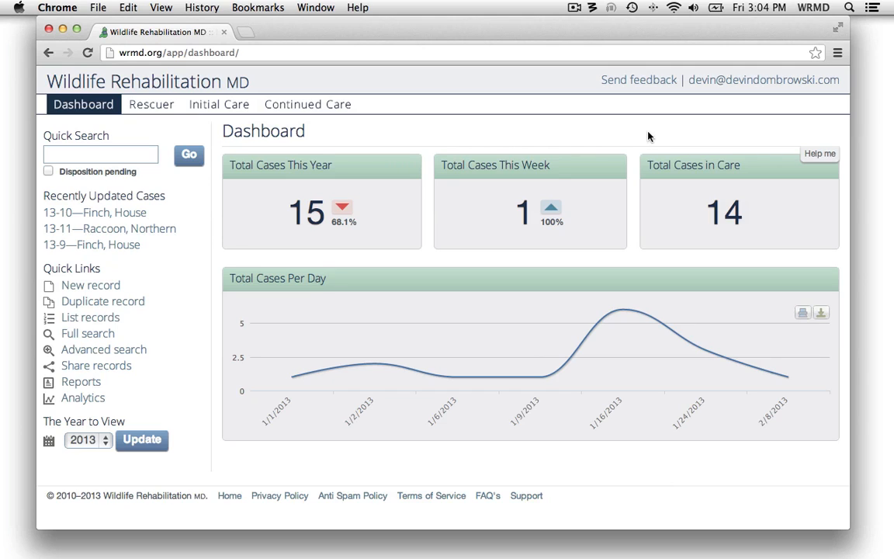
Open the account settings and review all fields of the account profile form, down to the time zone
click(765, 82)
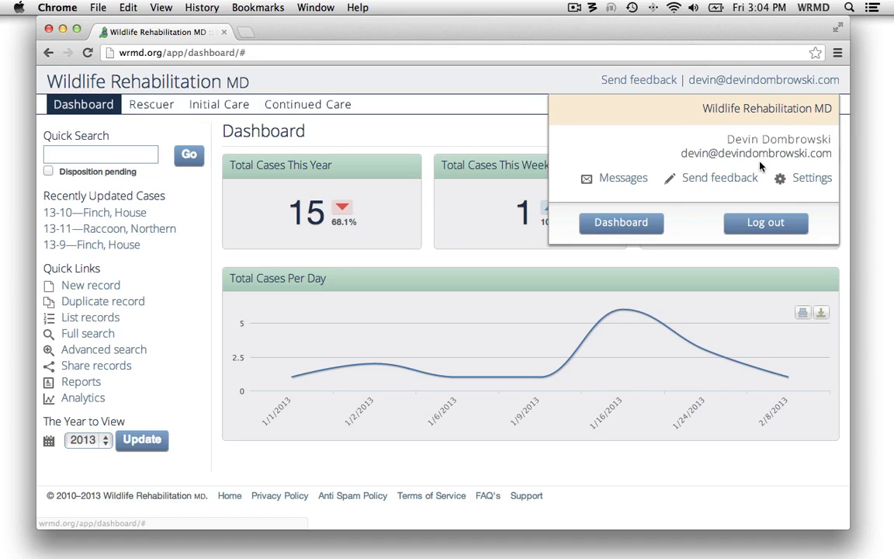
click(809, 181)
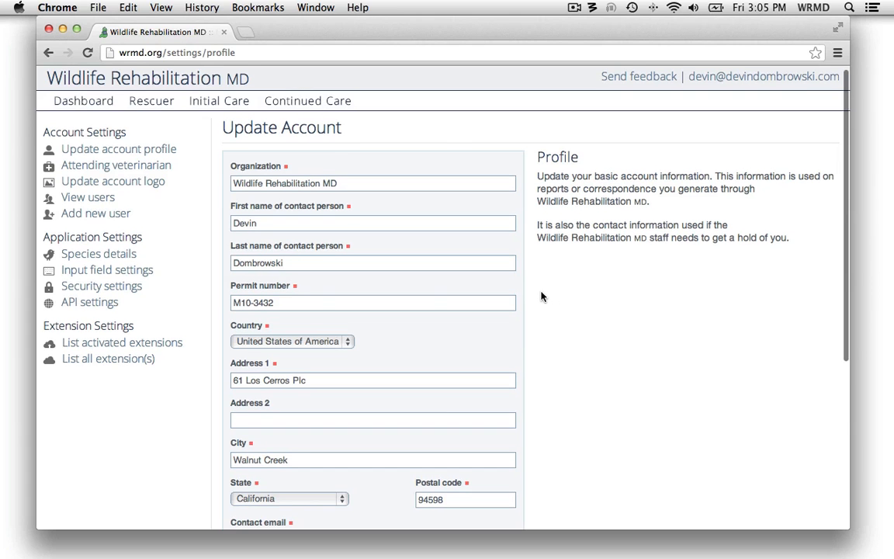
scroll(542, 295, down, 2)
scroll(542, 295, down, 4)
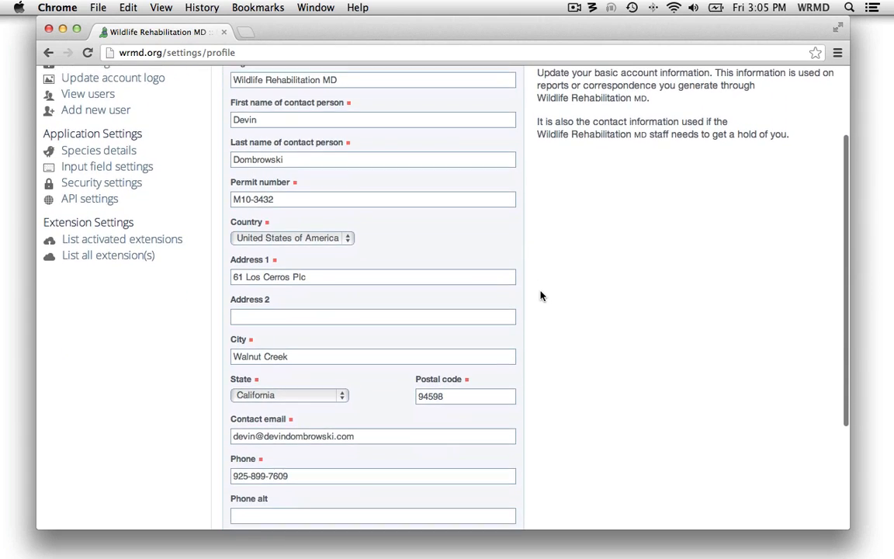
scroll(542, 295, down, 1)
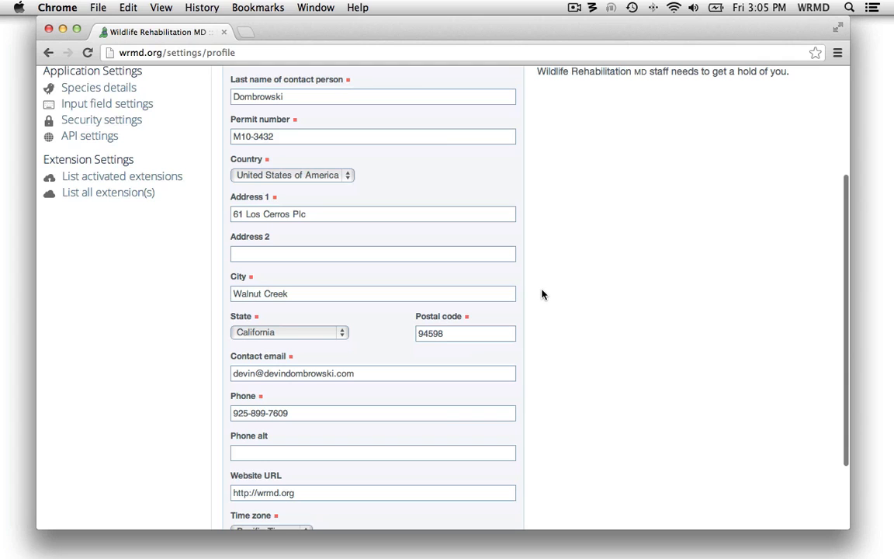
scroll(544, 294, down, 4)
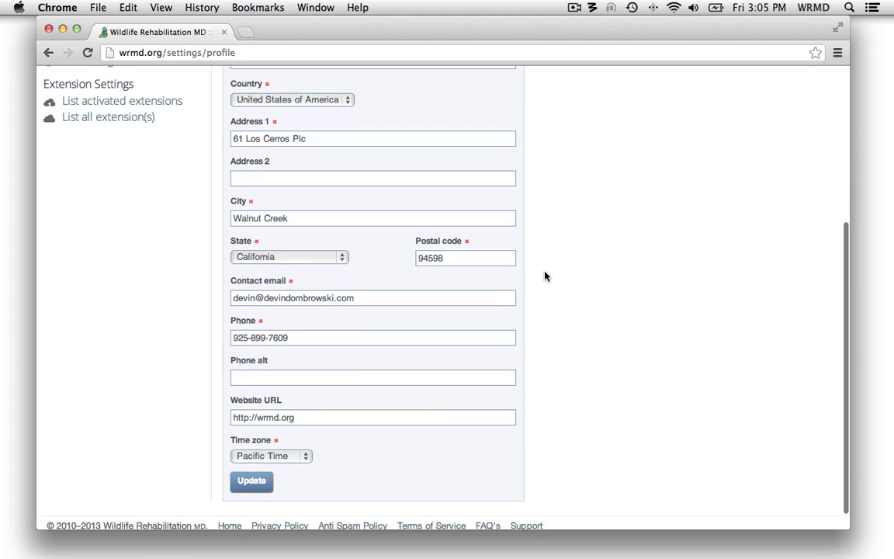
scroll(545, 277, up, 10)
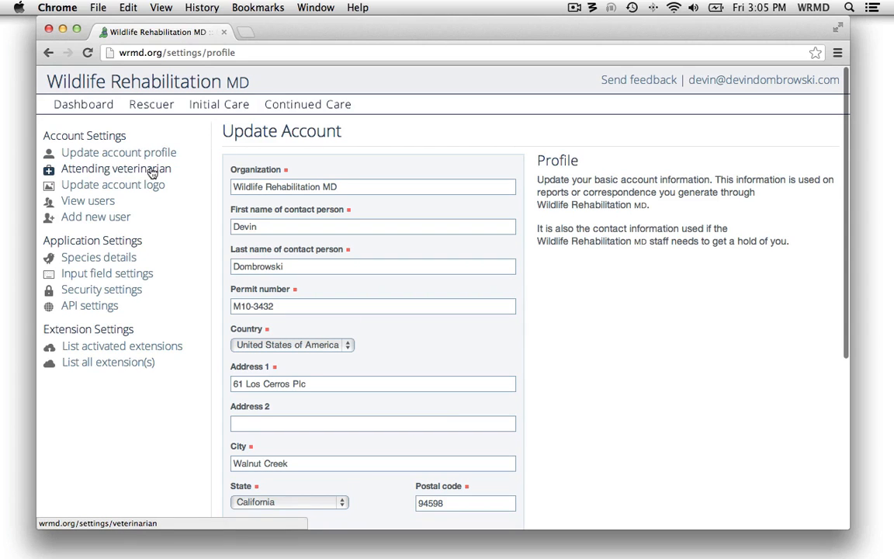
Open the attending veterinarian settings and toggle the option for contact information different from the account profile on and off
click(121, 171)
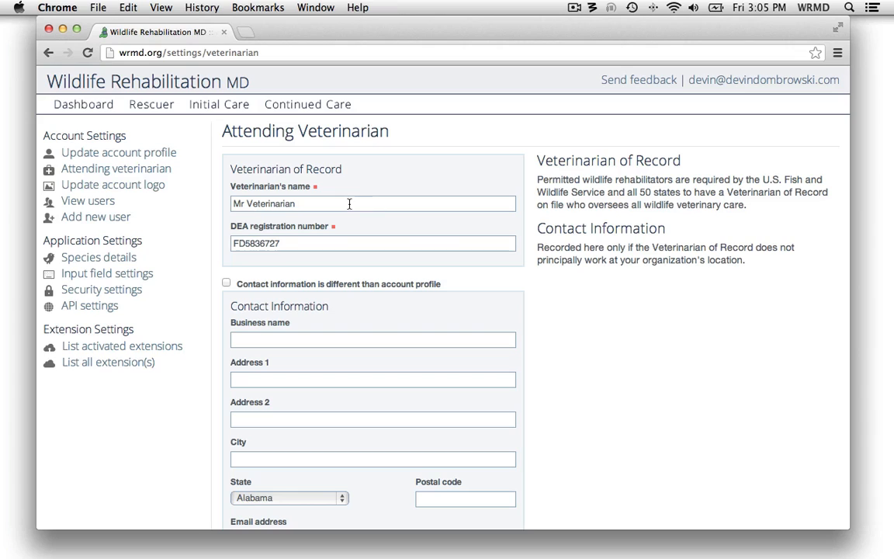
click(333, 285)
click(320, 285)
Open the account logo settings, view the file chooser without picking a file, and check the JPG-only requirement
click(113, 188)
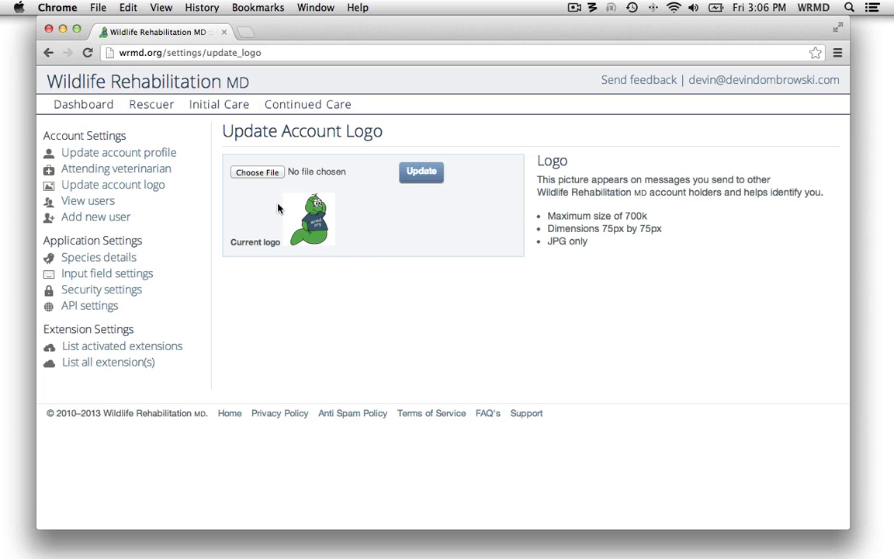
click(255, 173)
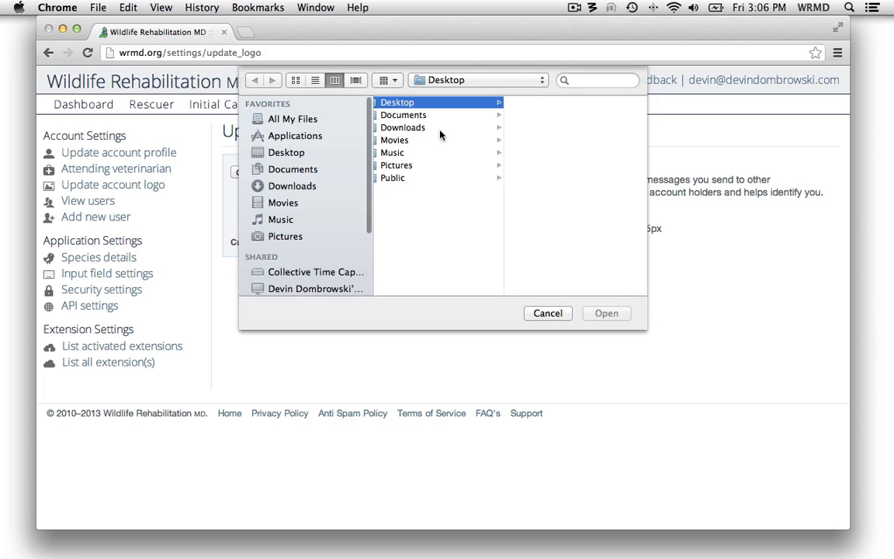
click(548, 314)
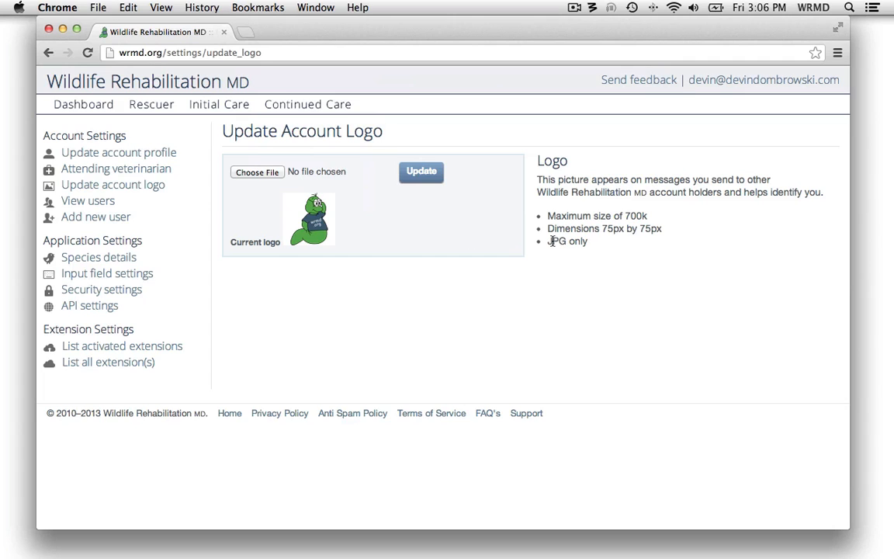
drag(552, 241, 567, 241)
click(474, 235)
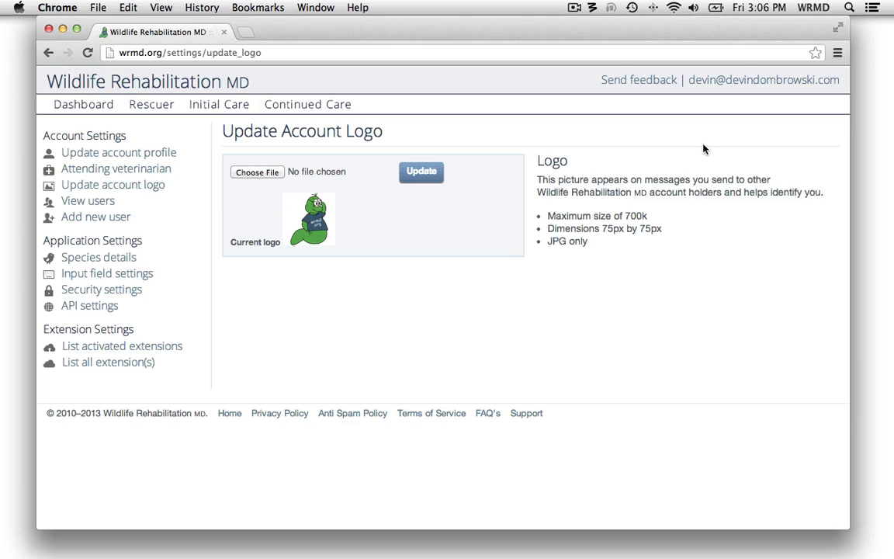
Open the sent messages and view "Some updates to the prescriptions extension" addressed to Pacific Wildlife Care
click(779, 90)
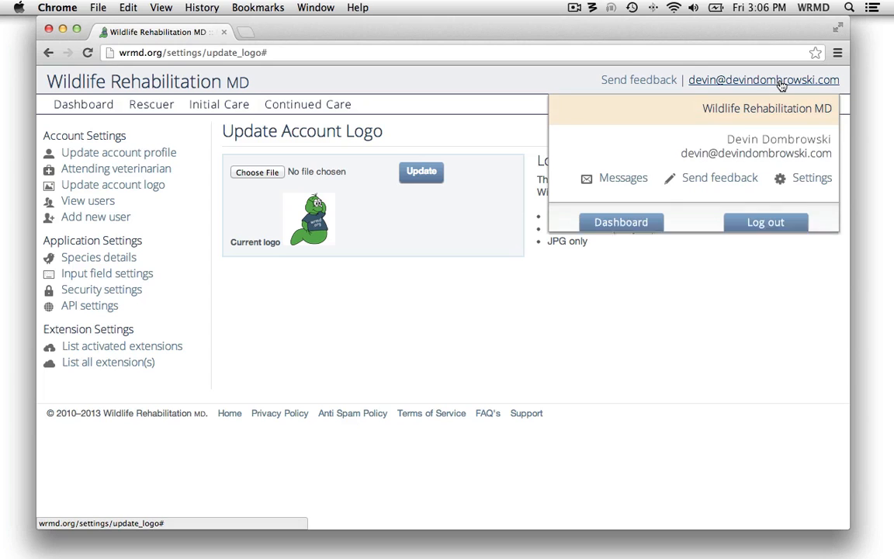
click(629, 181)
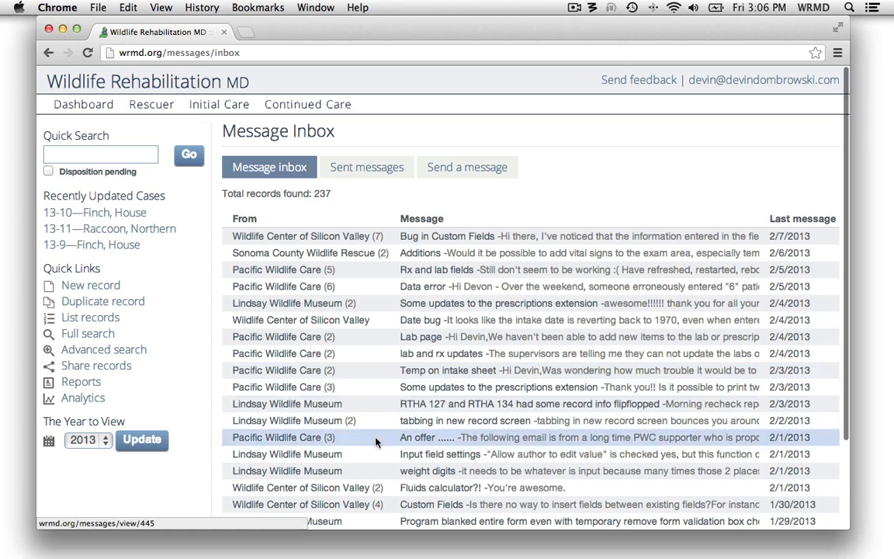
click(361, 170)
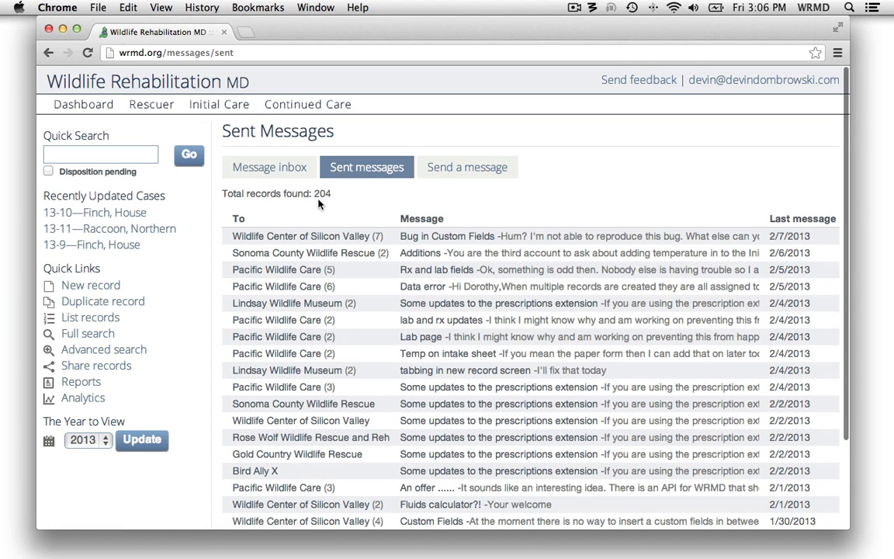
click(307, 386)
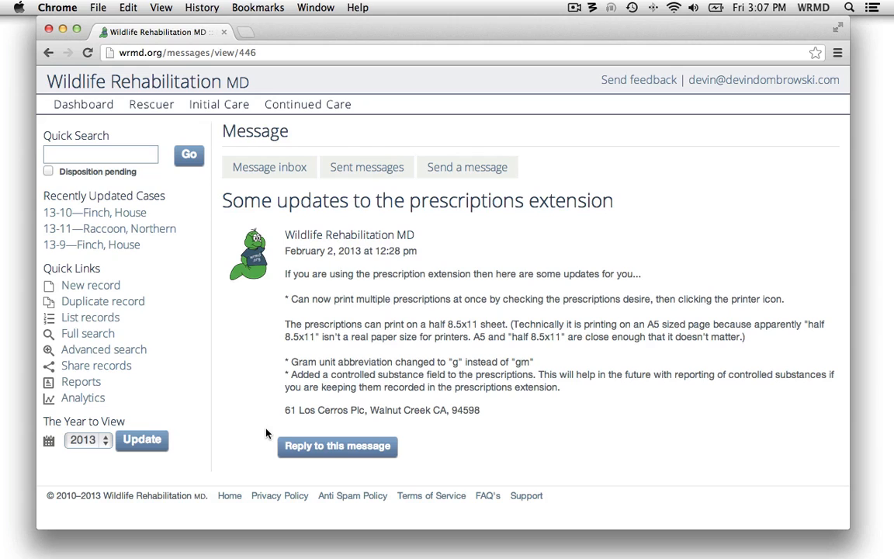
Return to the account settings and display the list of users
click(780, 81)
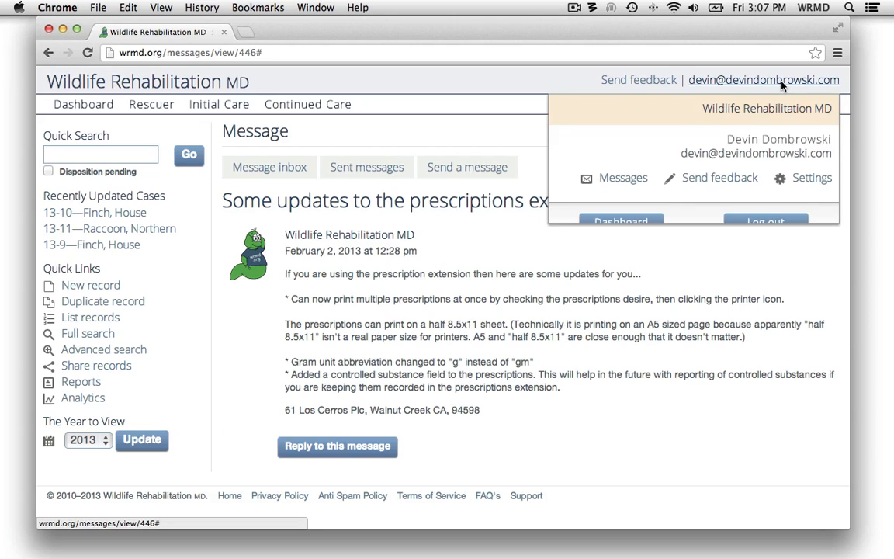
click(803, 178)
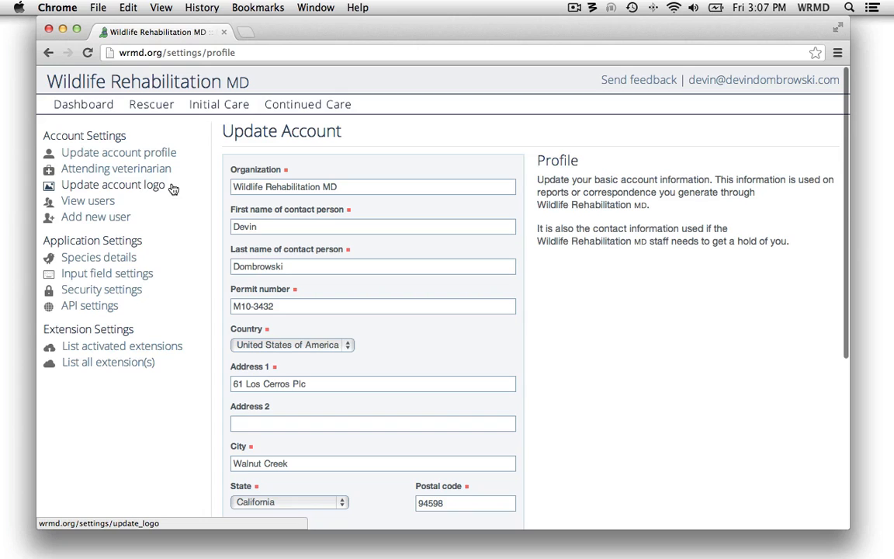
click(88, 203)
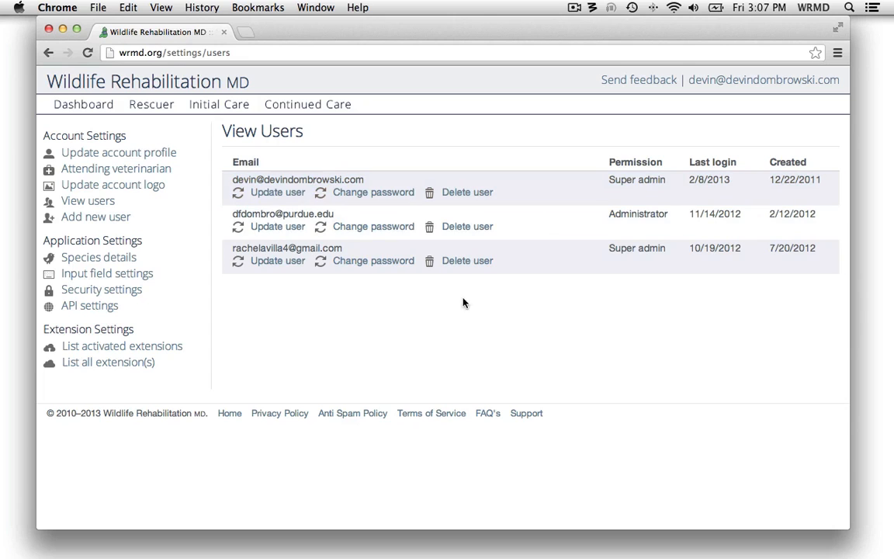
Open the form for adding a new user and examine its required fields, permission levels and password requirements
click(108, 220)
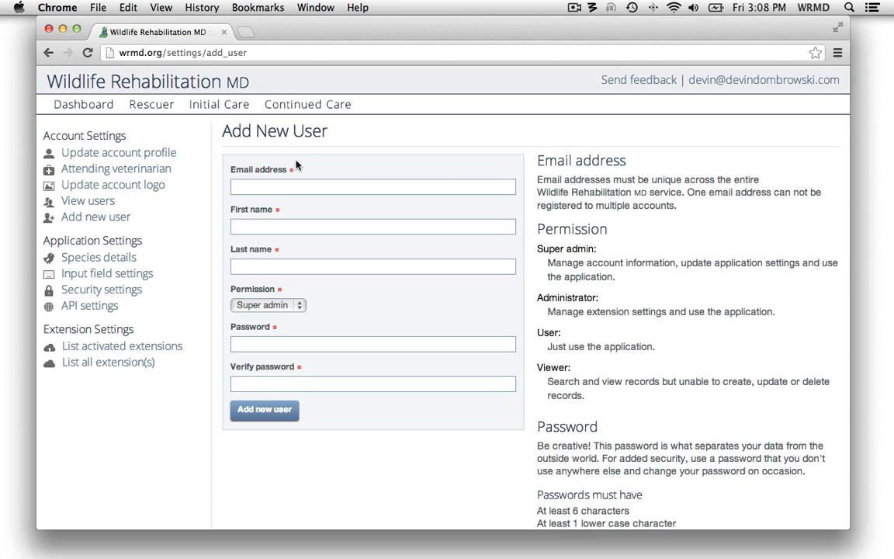
click(314, 185)
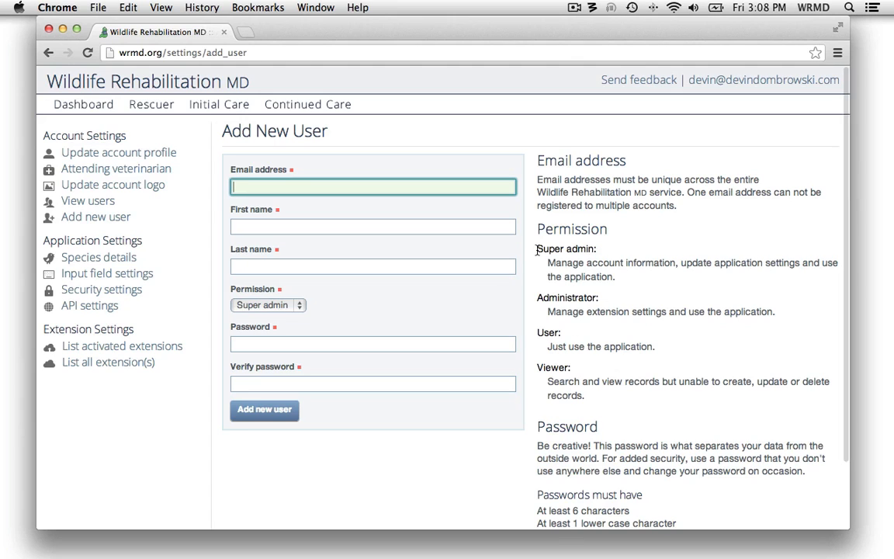
click(265, 345)
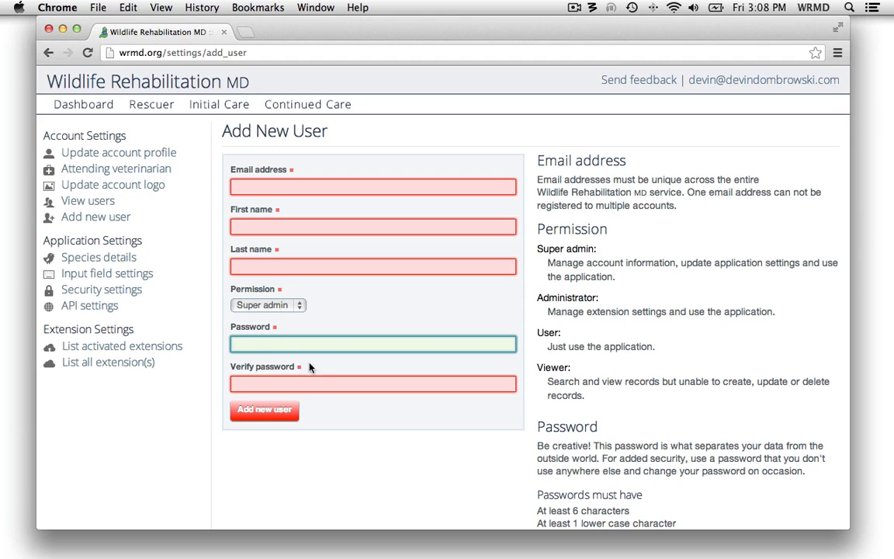
click(329, 376)
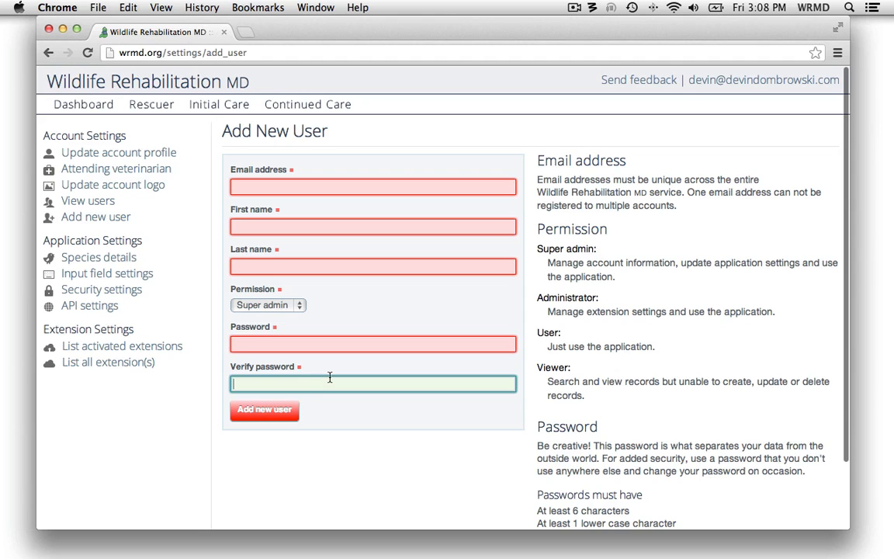
click(364, 407)
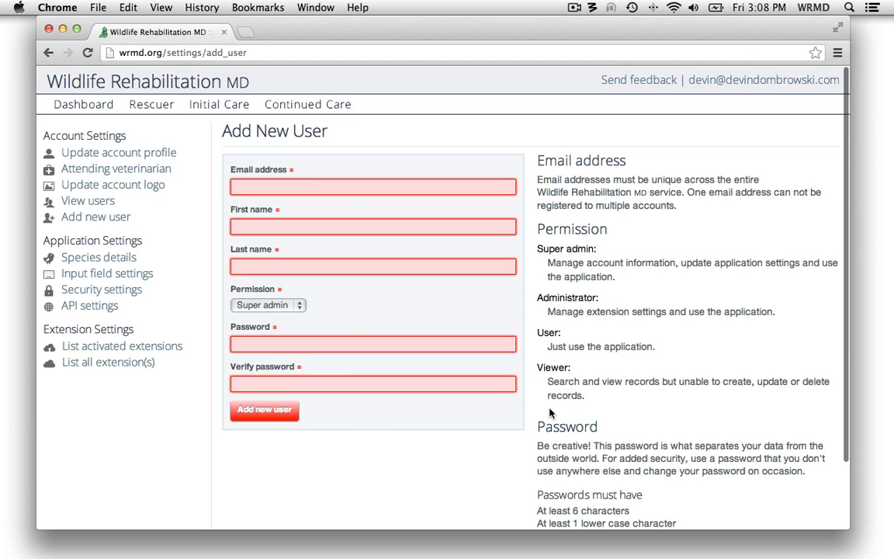
scroll(457, 392, down, 3)
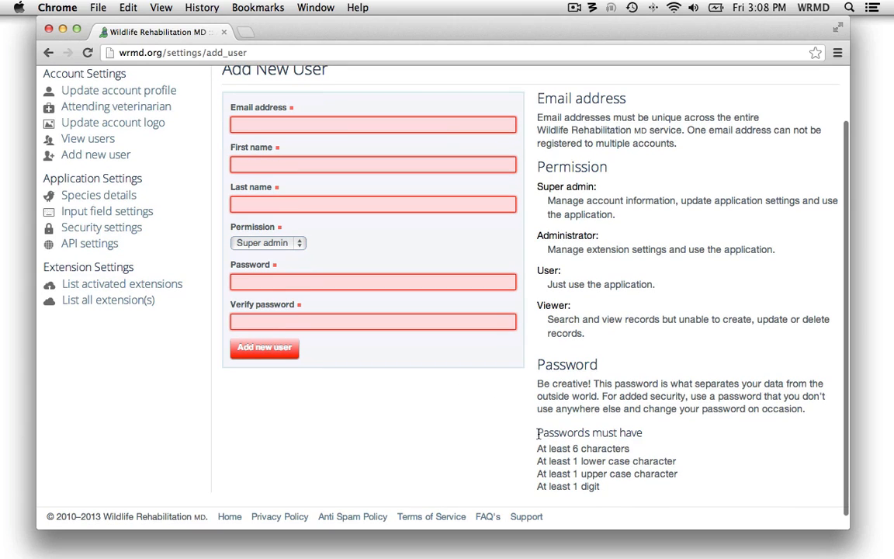
drag(537, 433, 629, 486)
click(629, 486)
scroll(311, 349, up, 3)
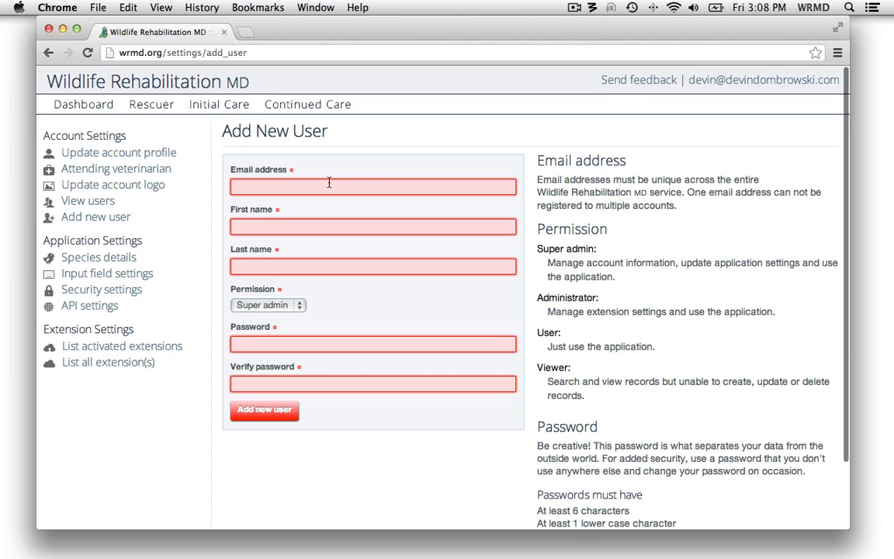
View the update form and the password-change form of the first listed user, returning to the user list
click(77, 205)
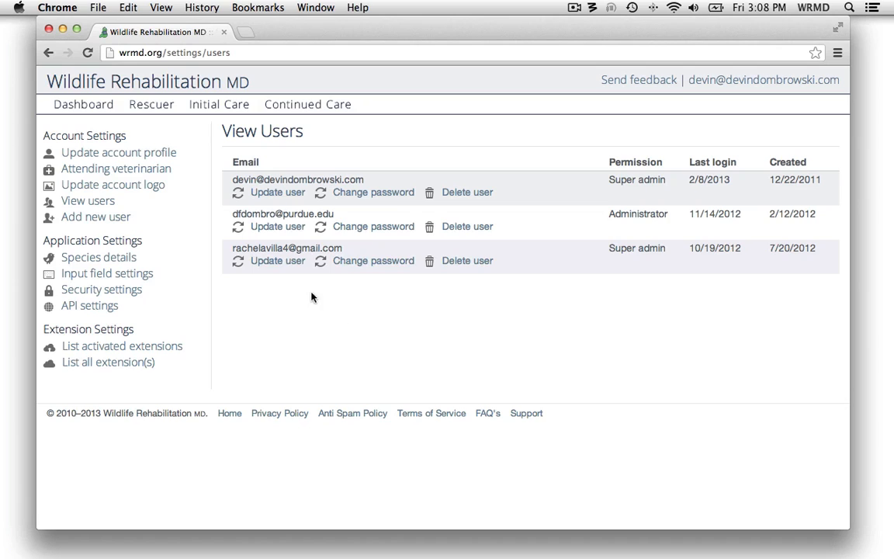
click(266, 196)
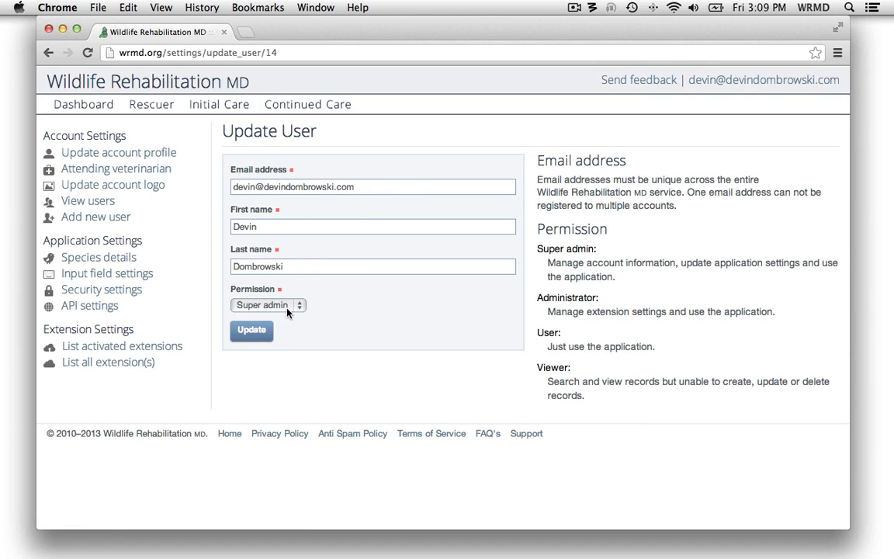
click(97, 200)
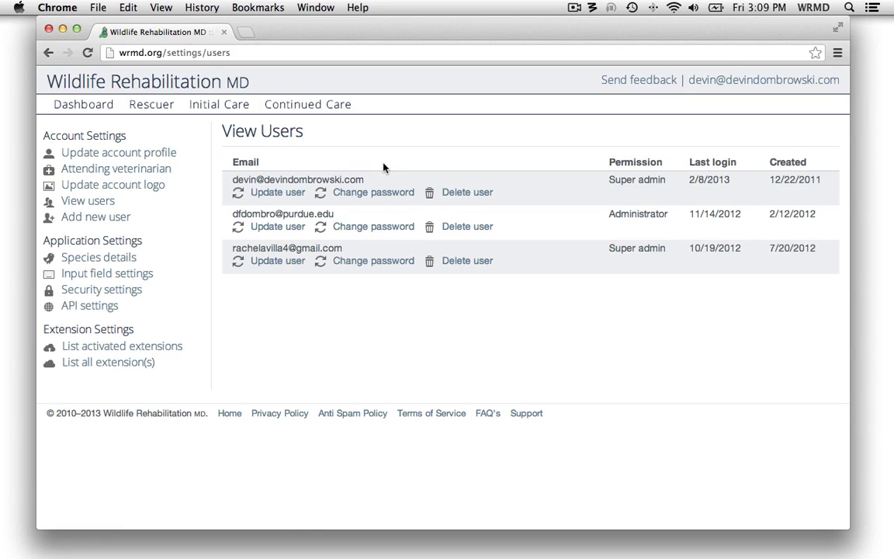
click(356, 197)
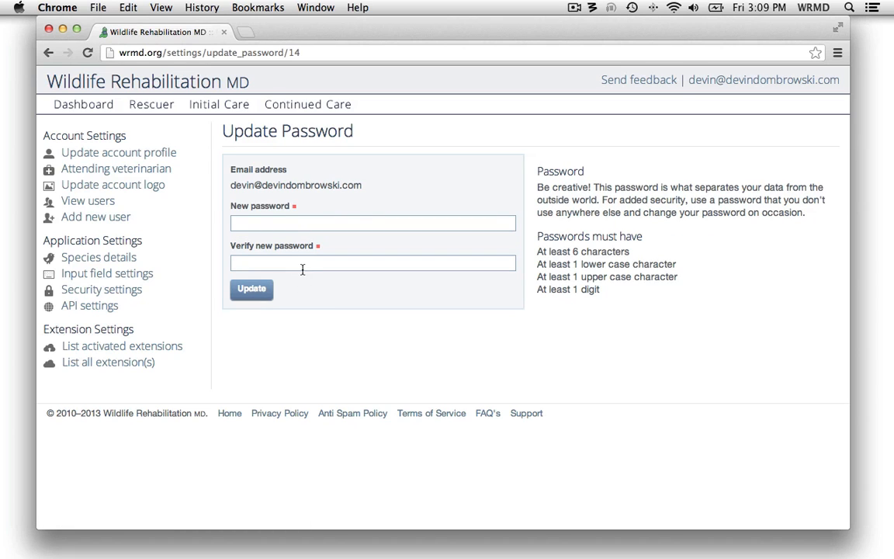
click(93, 201)
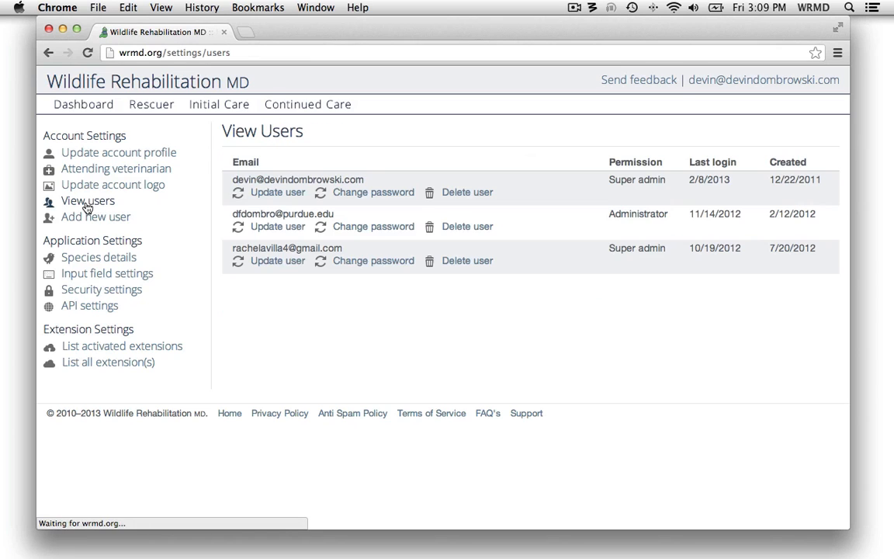
Start deleting the first listed user and decline the deletion
click(462, 192)
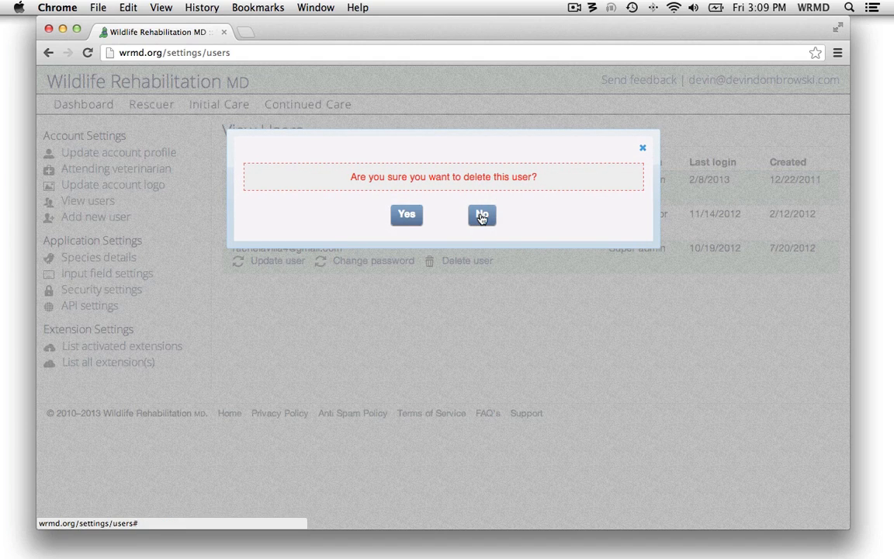
click(482, 216)
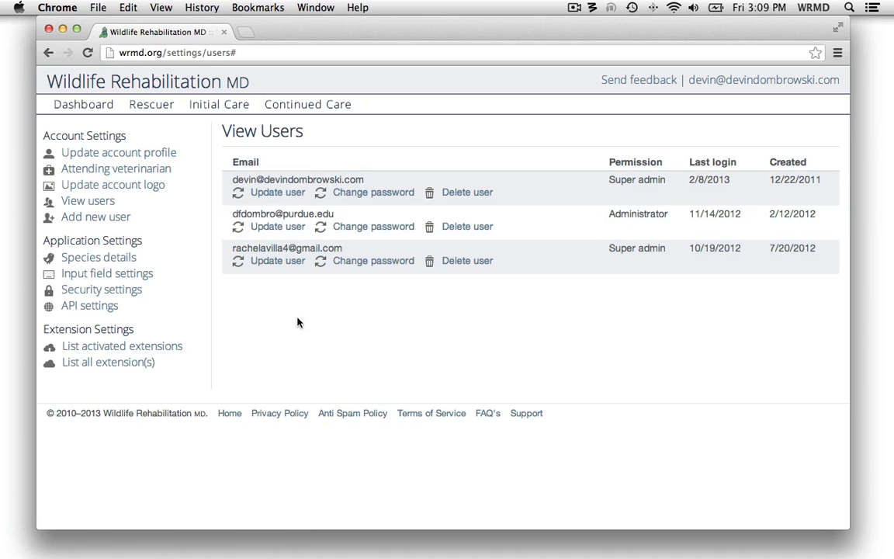
Look up "Finch, House" in the species details settings and review its taxonomy and IUCN Red List classification
click(104, 262)
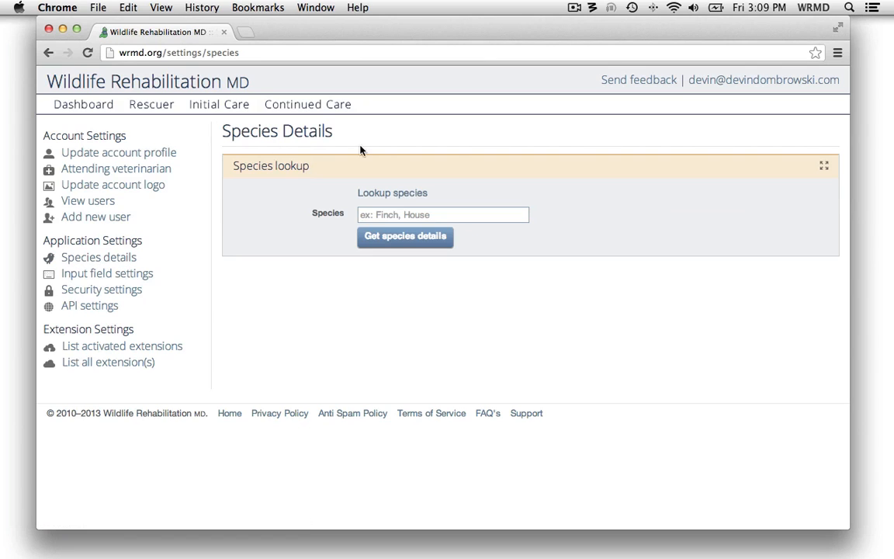
click(432, 215)
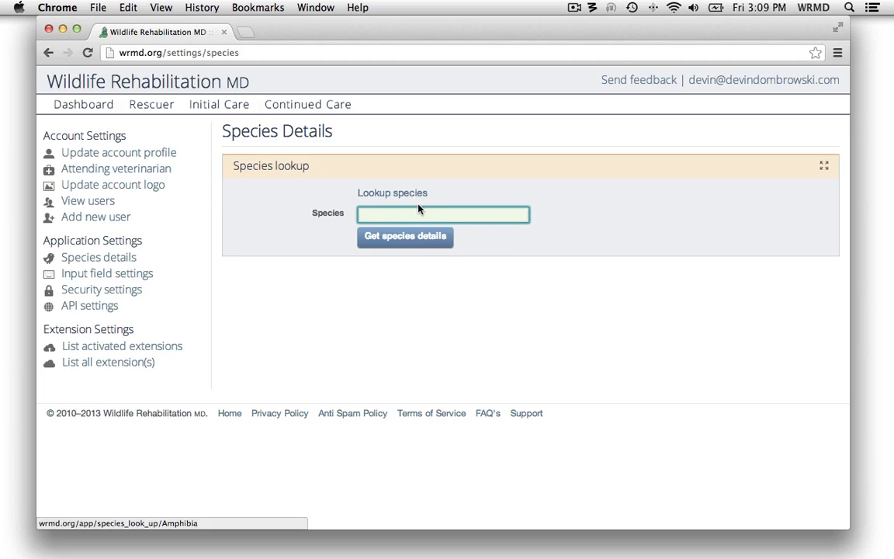
text(house)
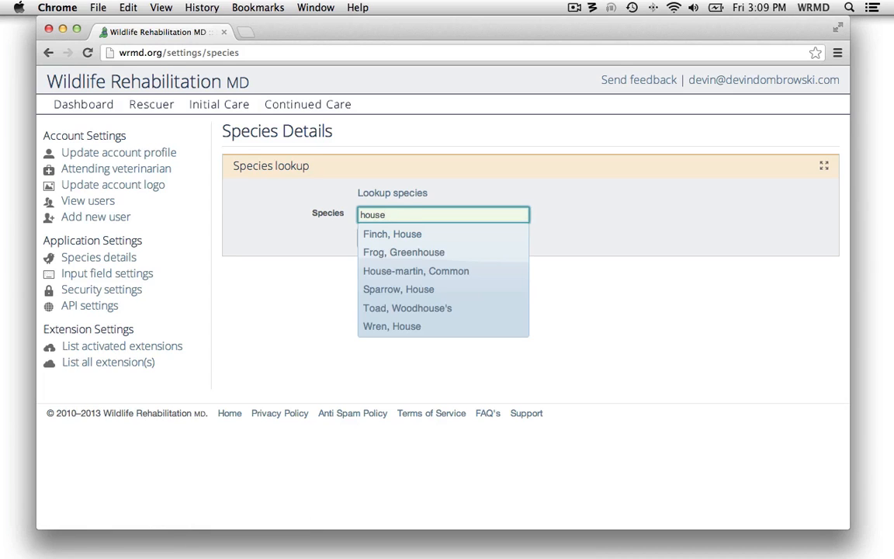
click(402, 233)
click(406, 243)
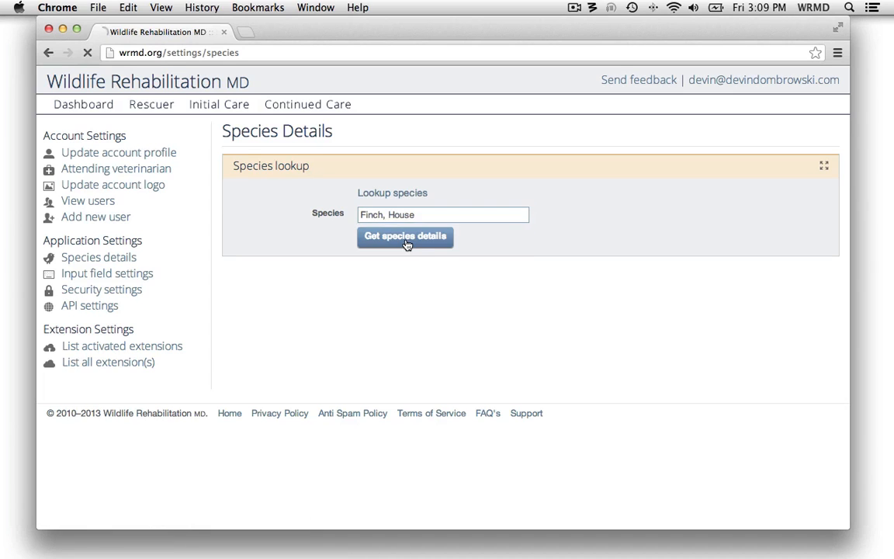
scroll(404, 303, down, 2)
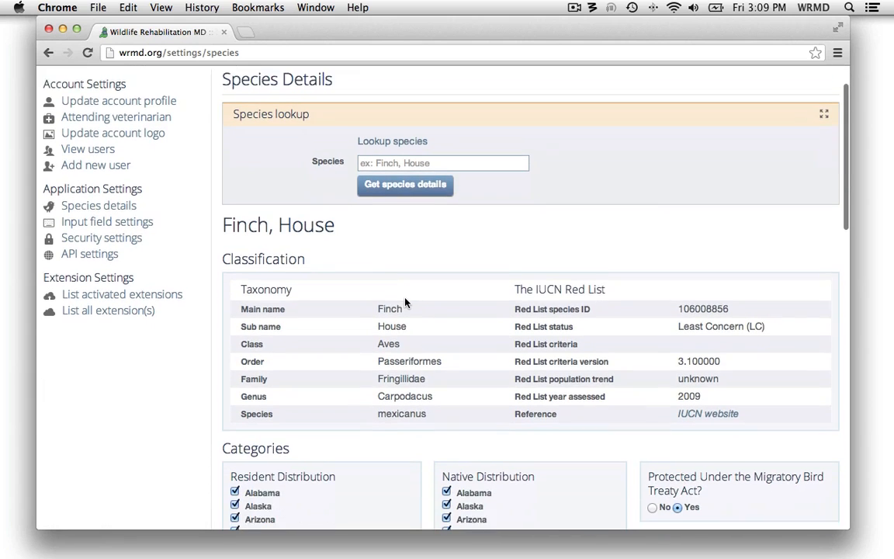
scroll(405, 303, down, 1)
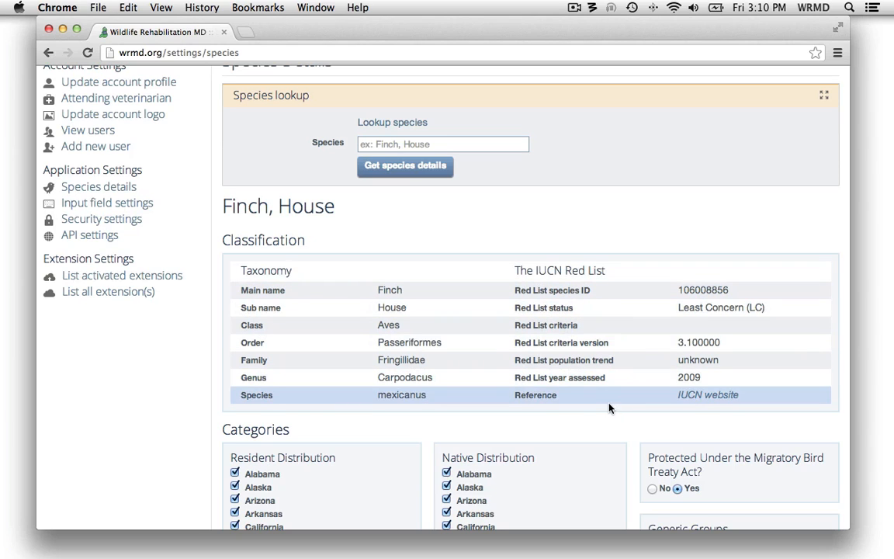
Open the House Finch's IUCN website reference in a separate tab, view the page, and return to the species details
right_click(707, 398)
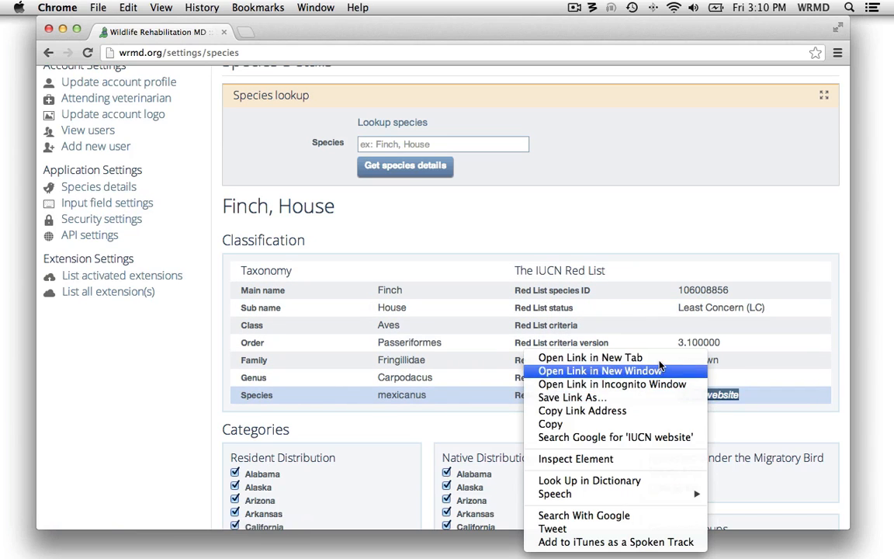
click(612, 357)
click(249, 28)
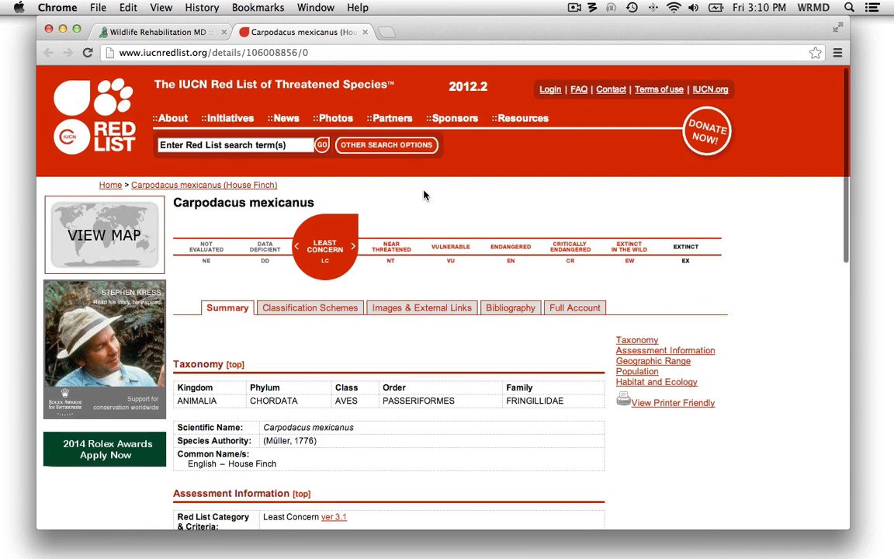
scroll(423, 193, down, 1)
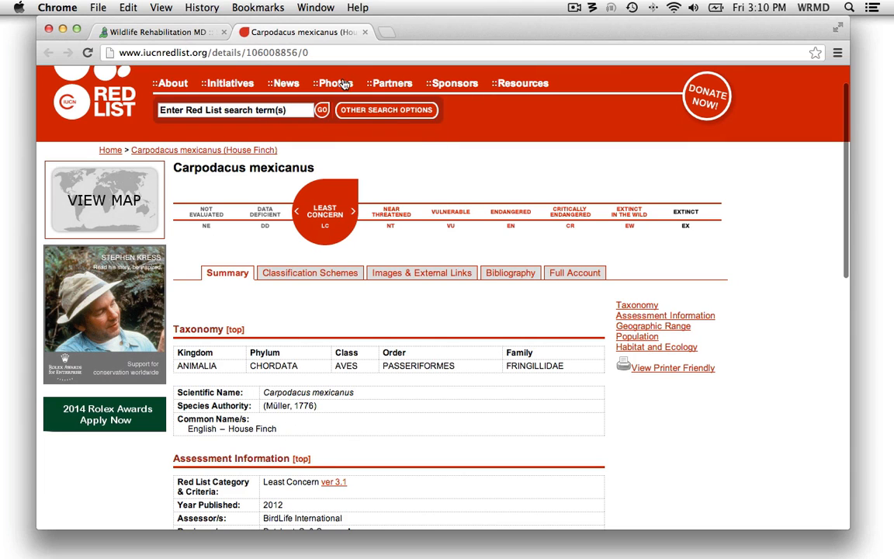
click(190, 35)
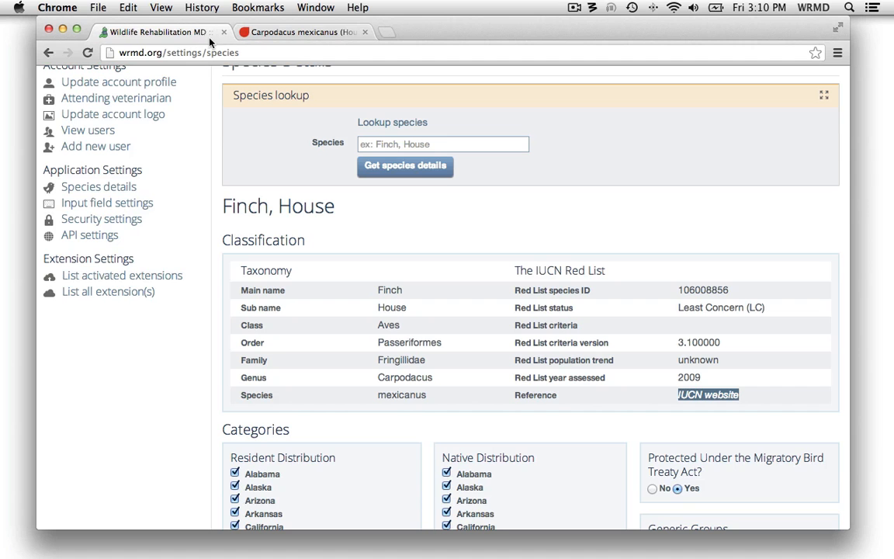
click(419, 428)
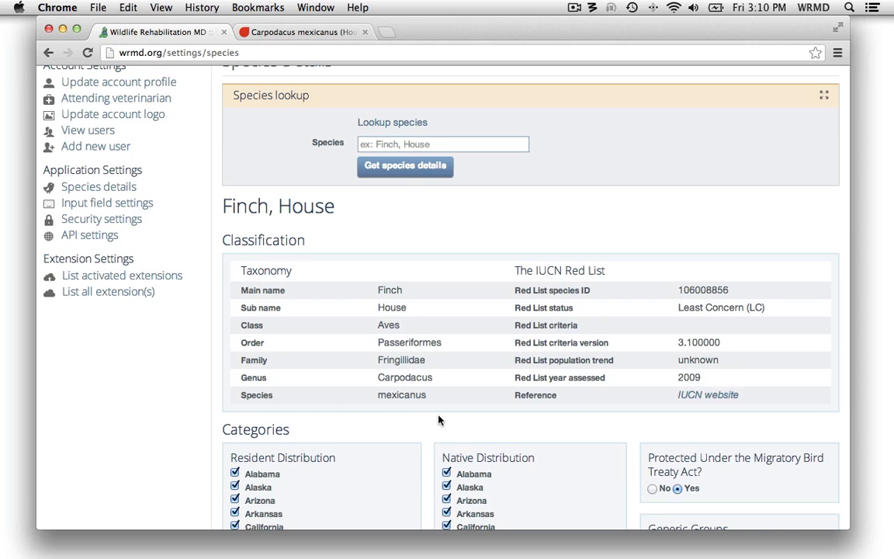
Examine the House Finch's resident and native distribution lists, Migratory Bird Treaty Act setting and generic groups
scroll(438, 420, down, 4)
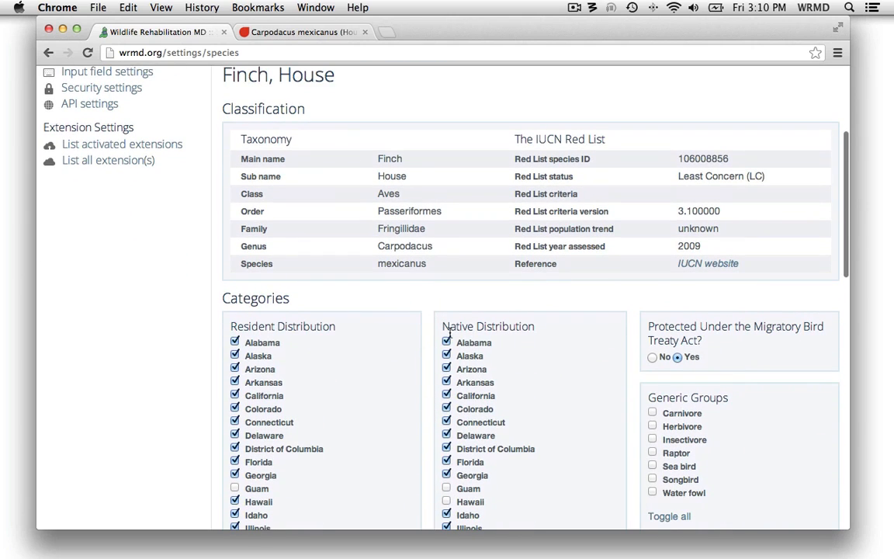
scroll(428, 327, down, 6)
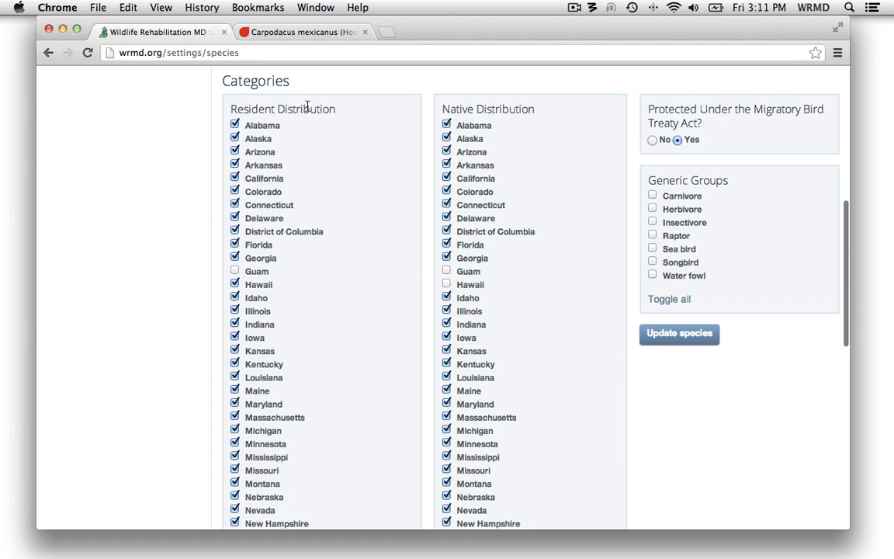
scroll(317, 189, down, 3)
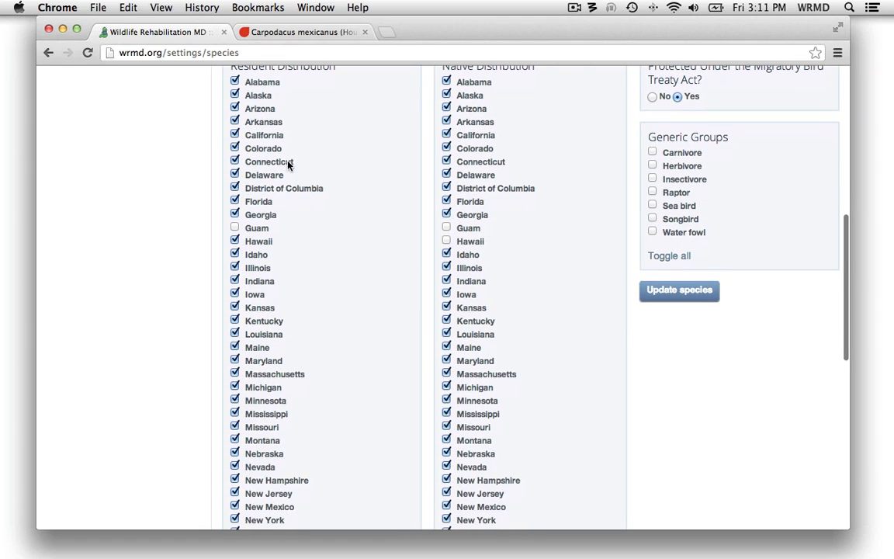
scroll(319, 374, down, 8)
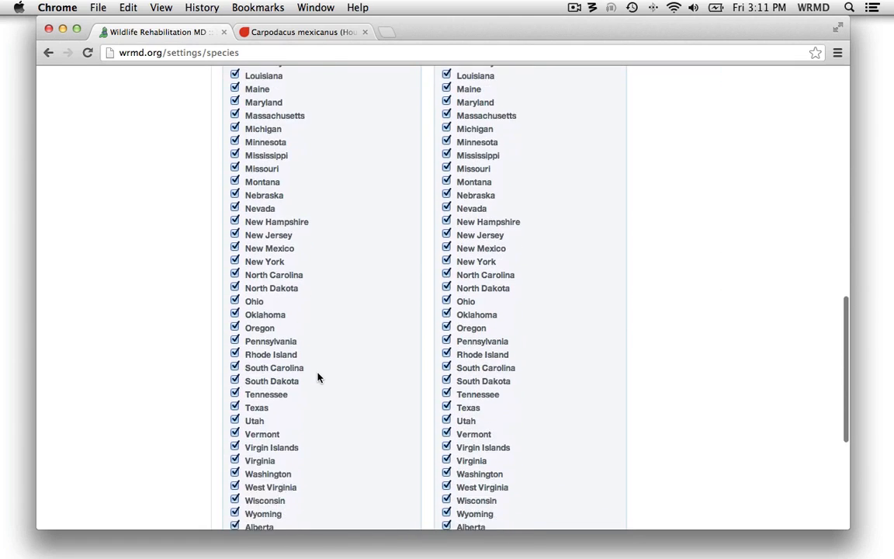
scroll(318, 377, up, 5)
scroll(318, 378, up, 5)
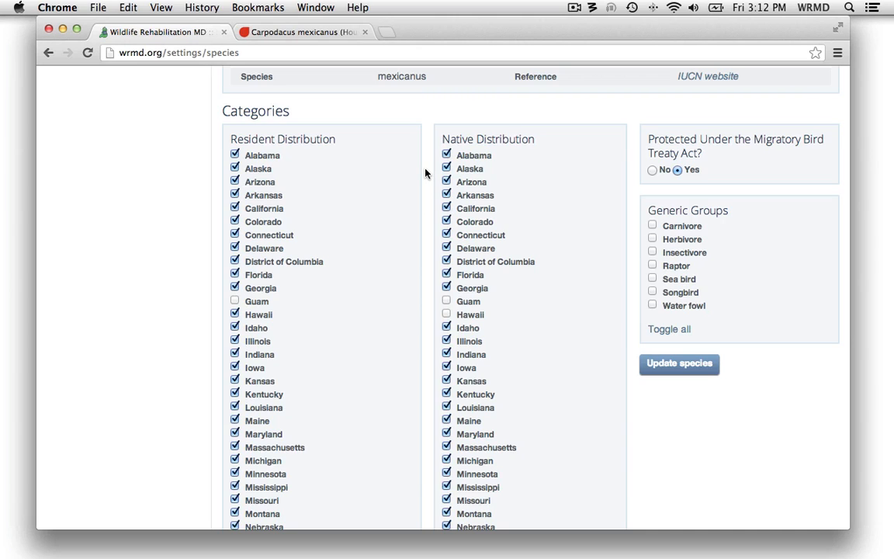
scroll(425, 173, down, 2)
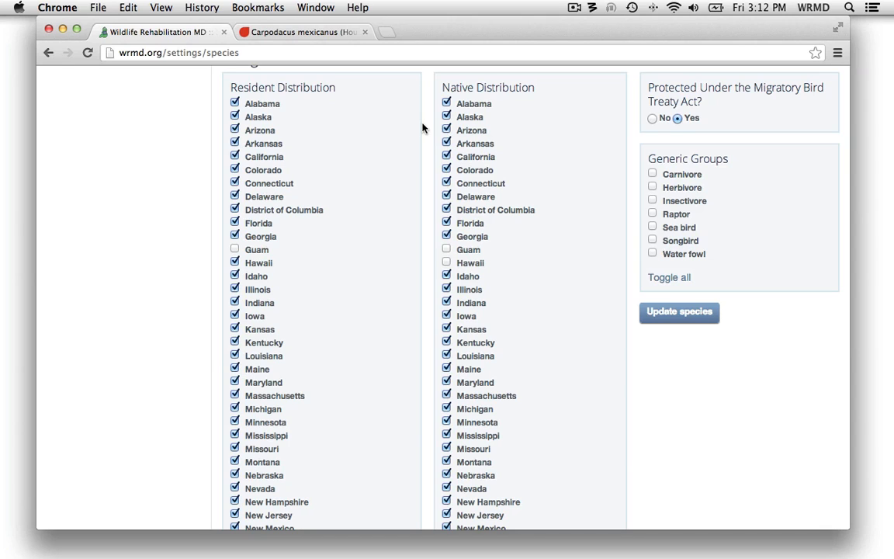
scroll(423, 128, up, 2)
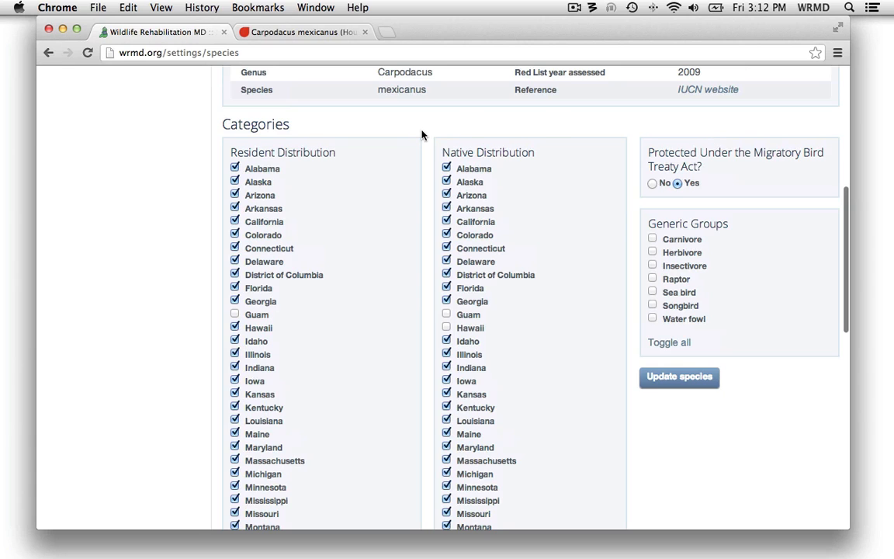
Open a new record from the dashboard and enter "house" as the species to view the suggested species names
scroll(422, 135, up, 8)
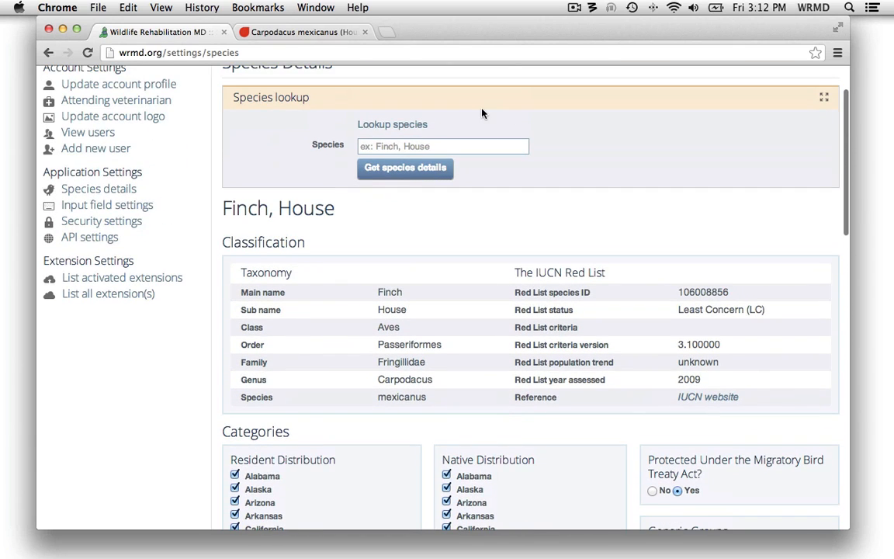
scroll(481, 114, up, 2)
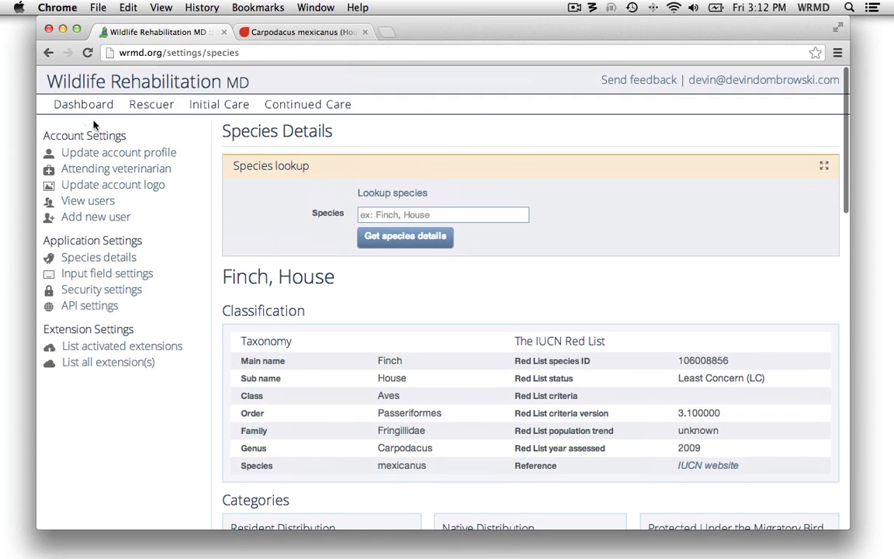
click(76, 112)
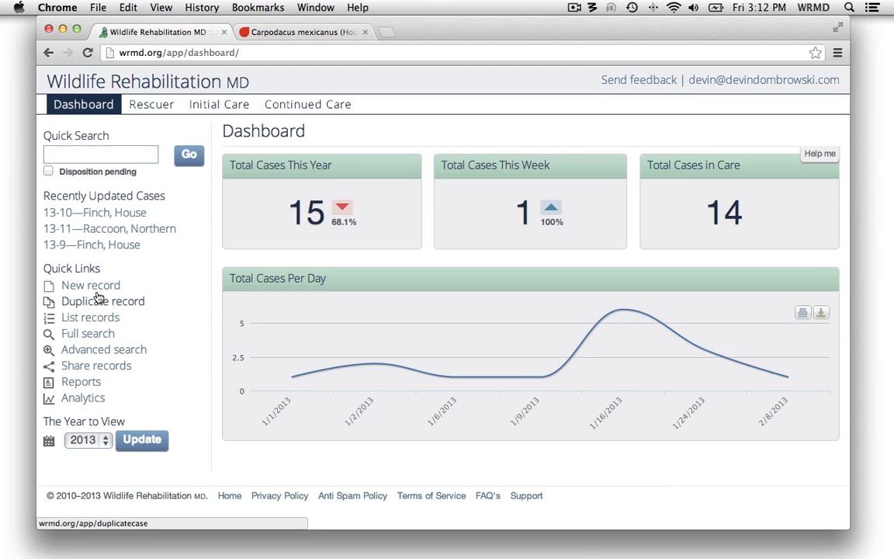
click(97, 288)
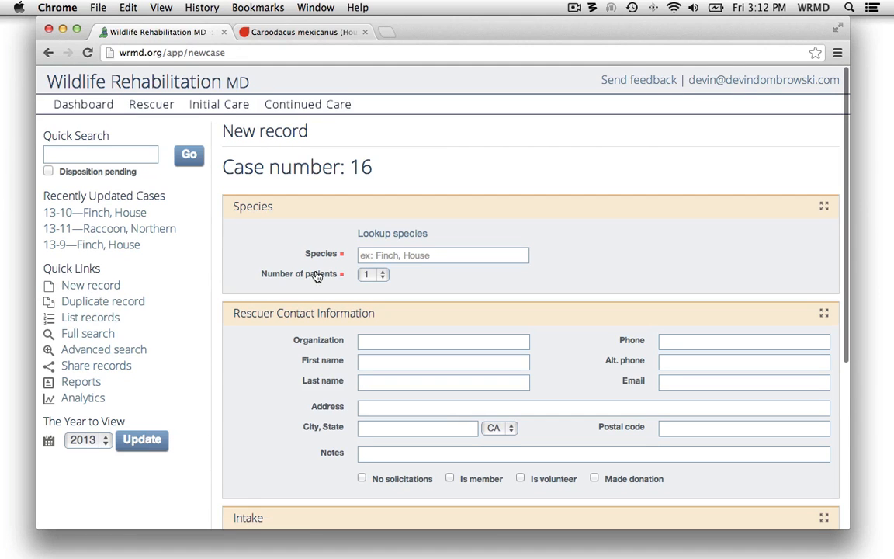
click(403, 256)
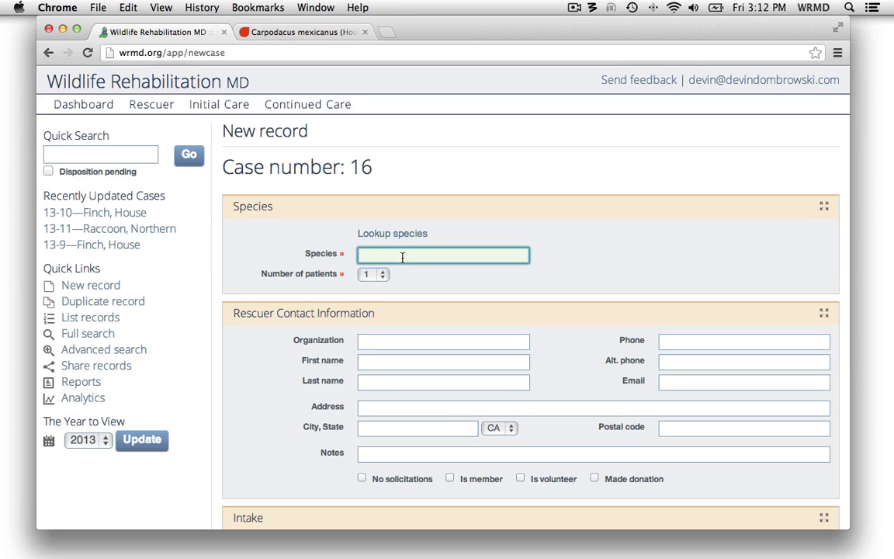
text(house)
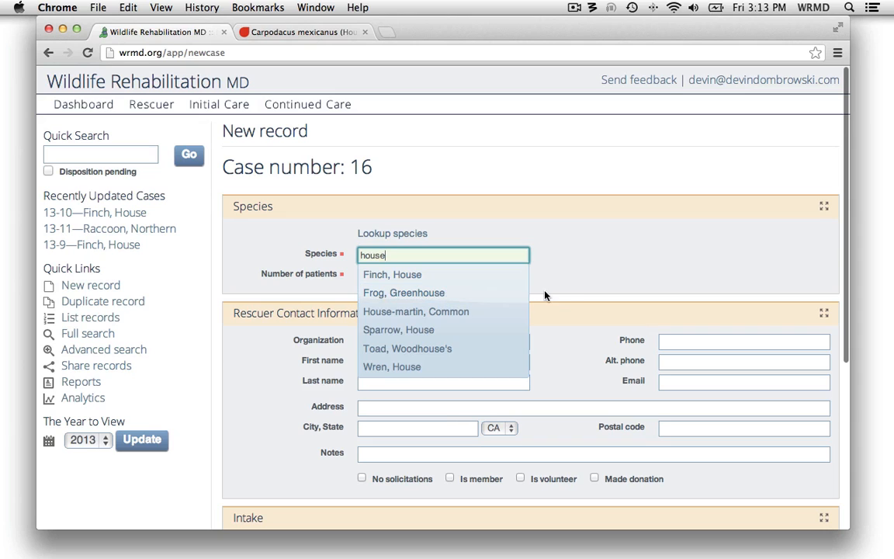
drag(526, 256, 347, 256)
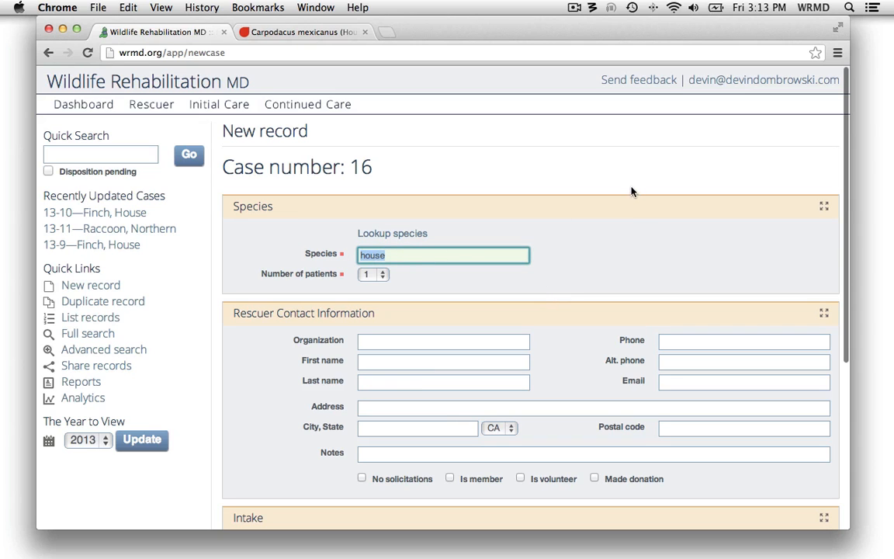
Return to the species details settings, search for "house" and retrieve the details of "Frog, Greenhouse"
click(784, 80)
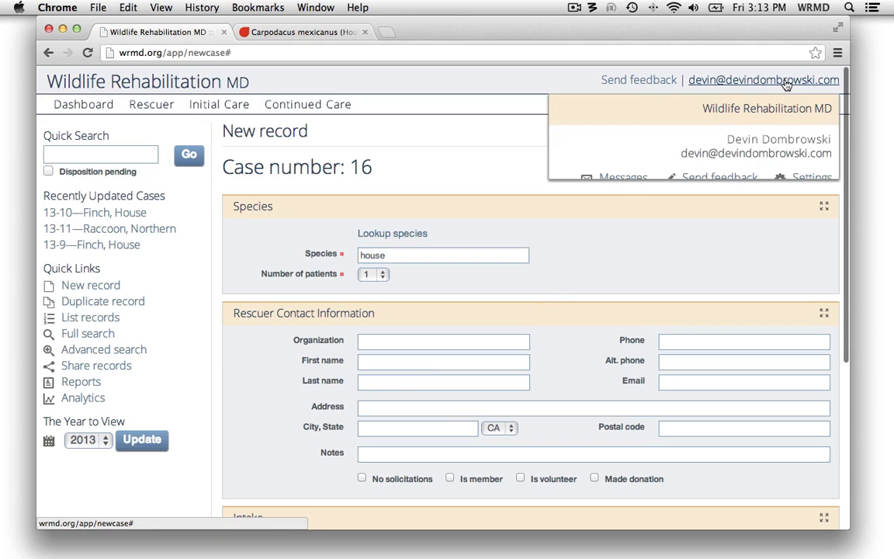
click(808, 177)
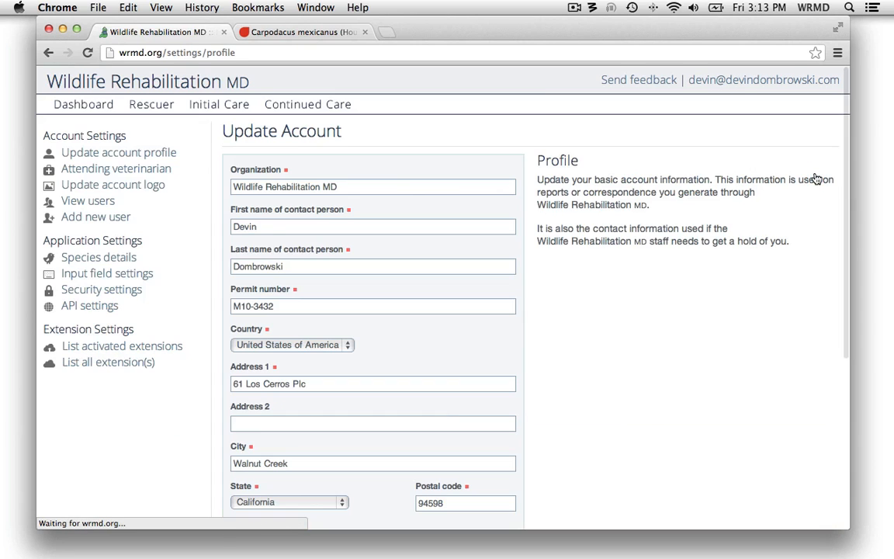
click(83, 258)
click(401, 212)
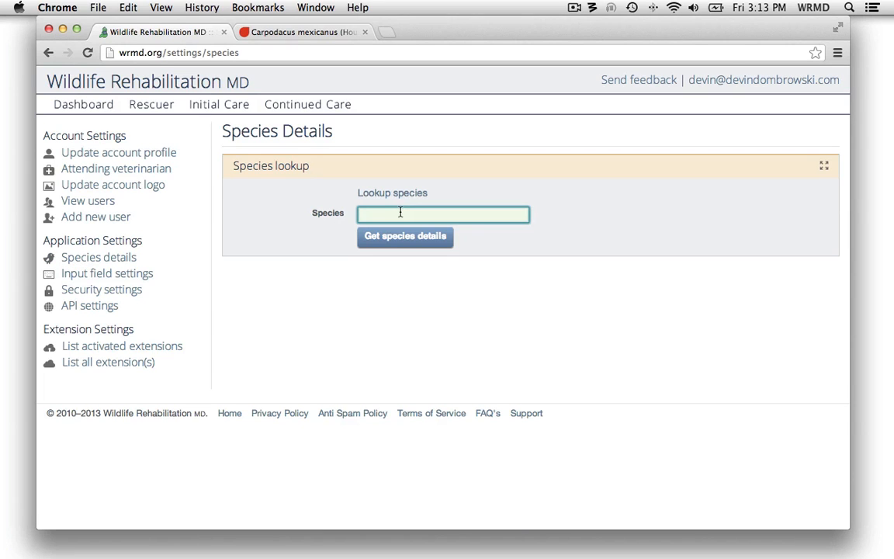
text(house)
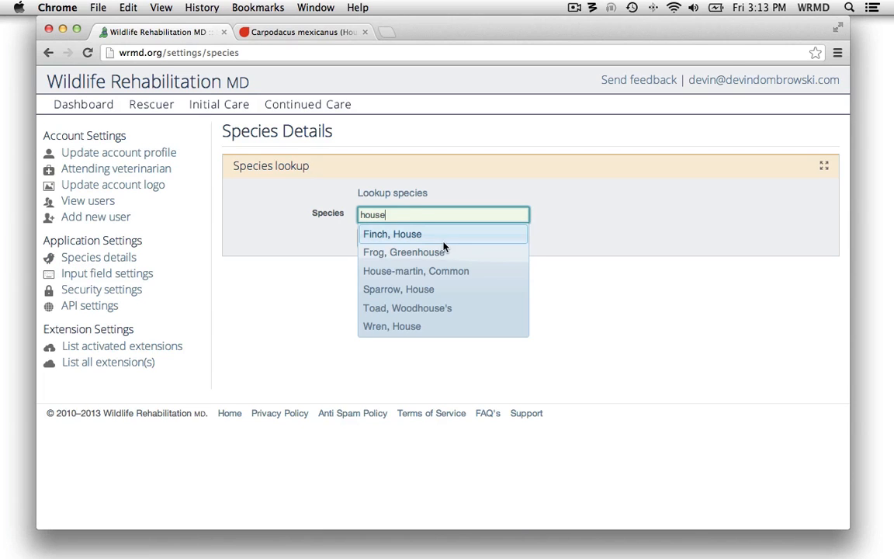
click(443, 252)
click(421, 240)
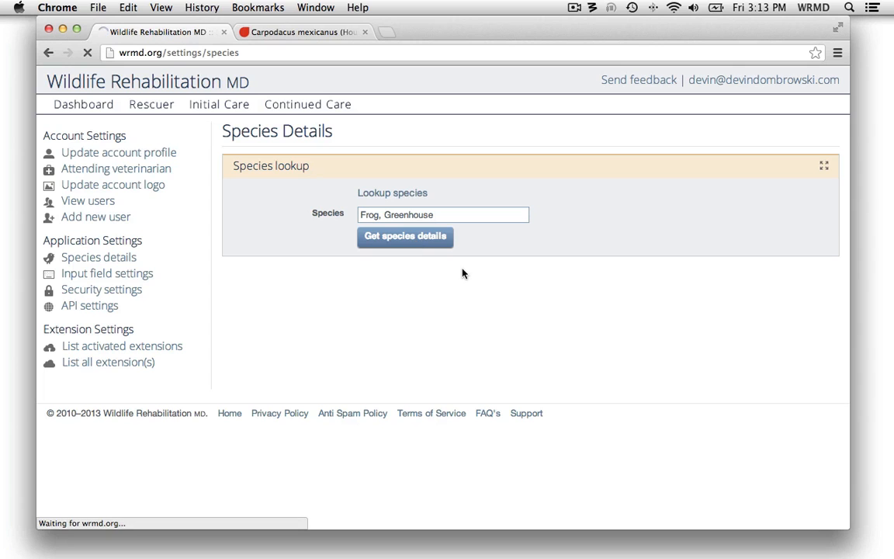
scroll(424, 300, down, 1)
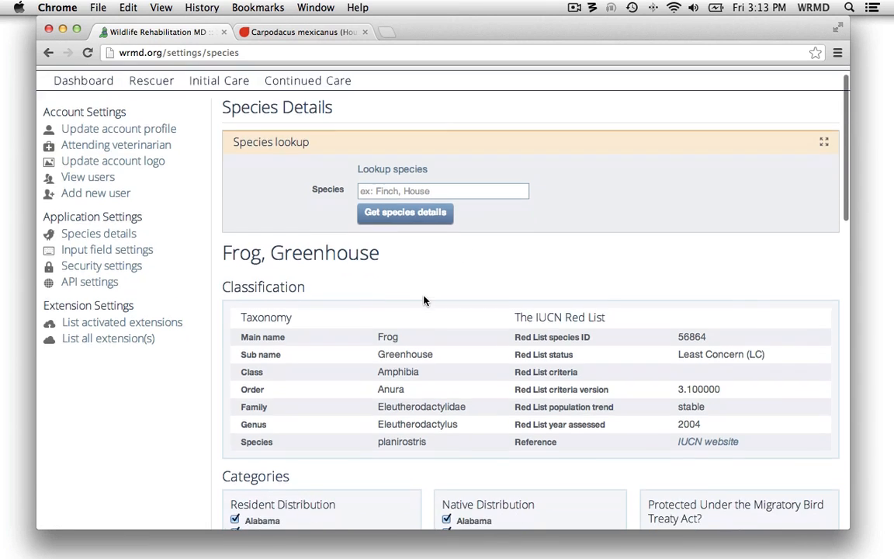
Remove California from the Greenhouse Frog's resident distribution, update the species and check its saved categories
scroll(424, 299, down, 5)
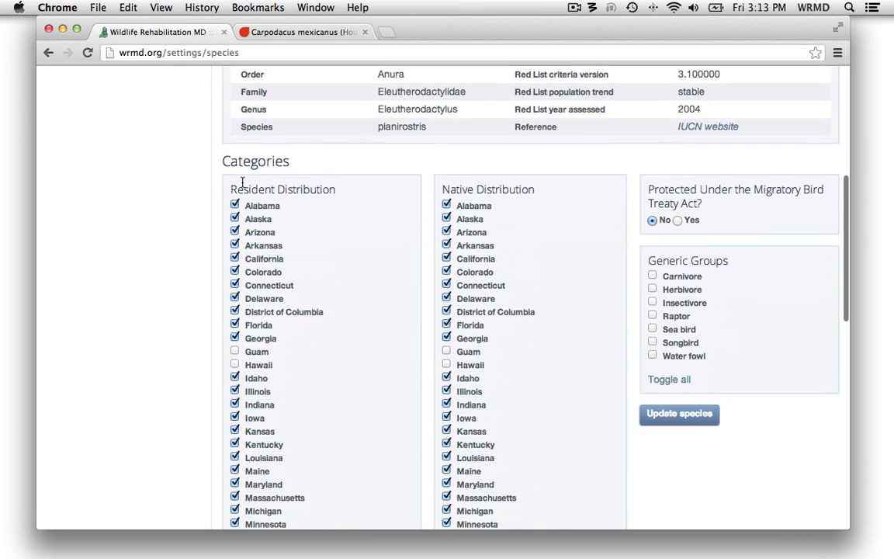
click(281, 261)
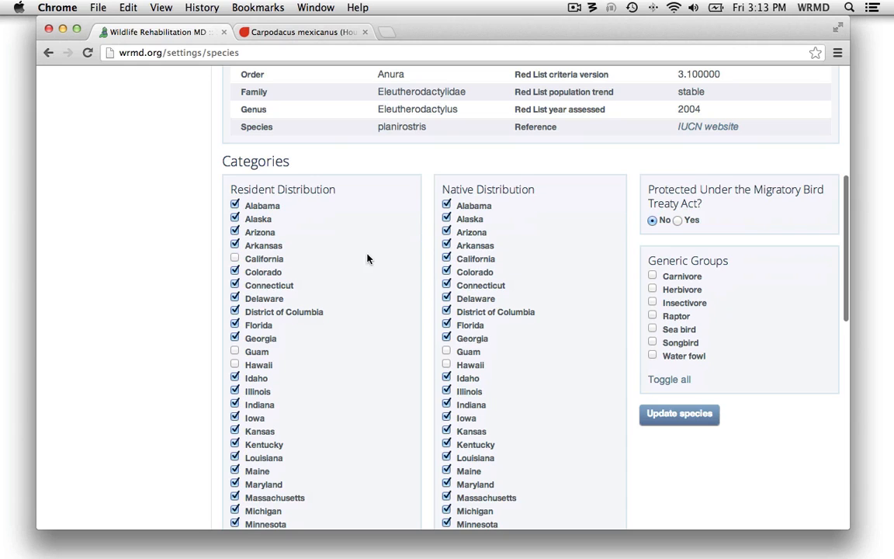
click(686, 424)
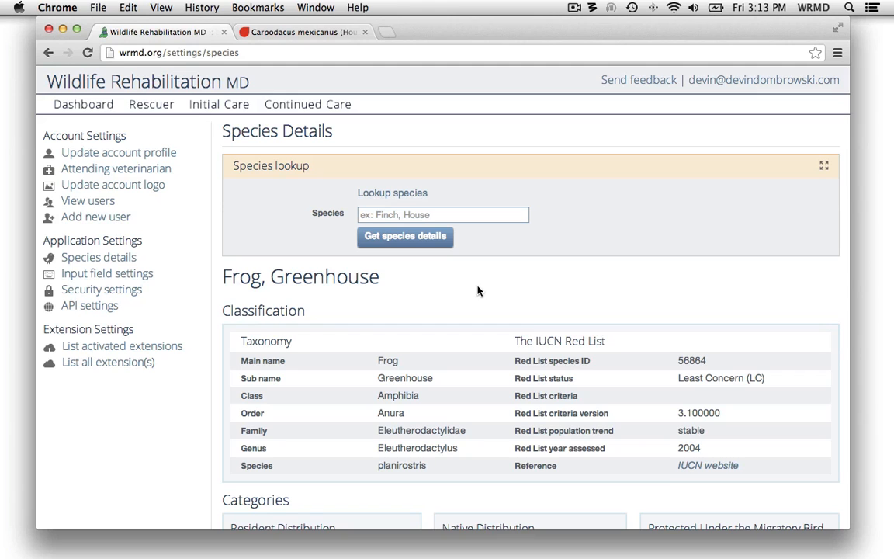
scroll(464, 289, down, 5)
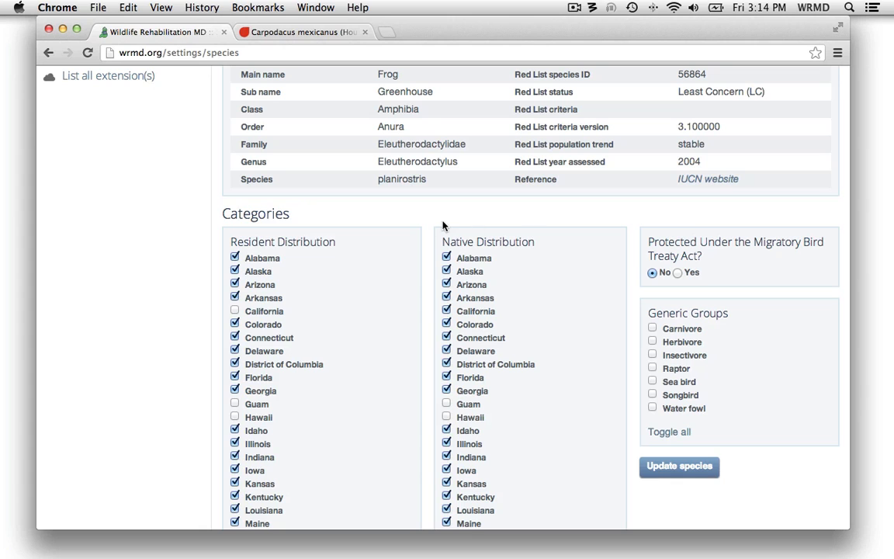
Open the input field settings and look over the Continued Treatment Field options
scroll(426, 225, up, 5)
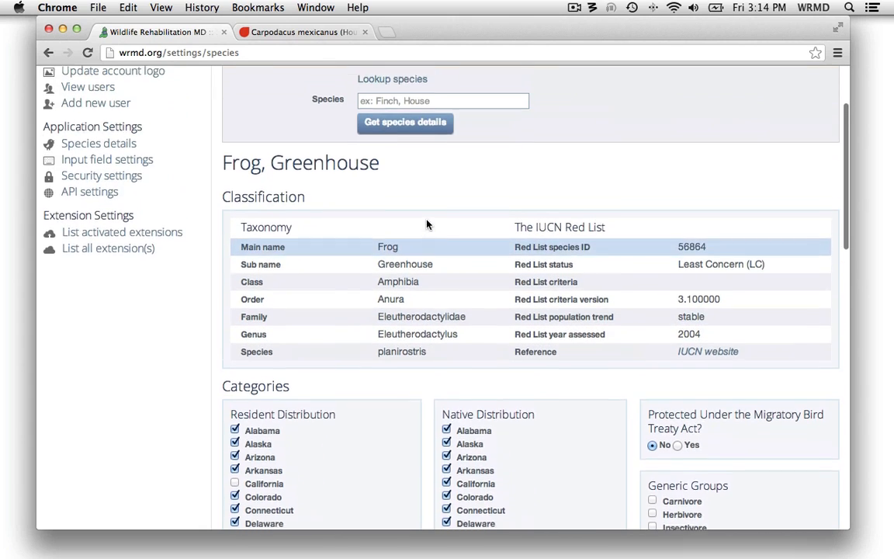
scroll(425, 221, up, 3)
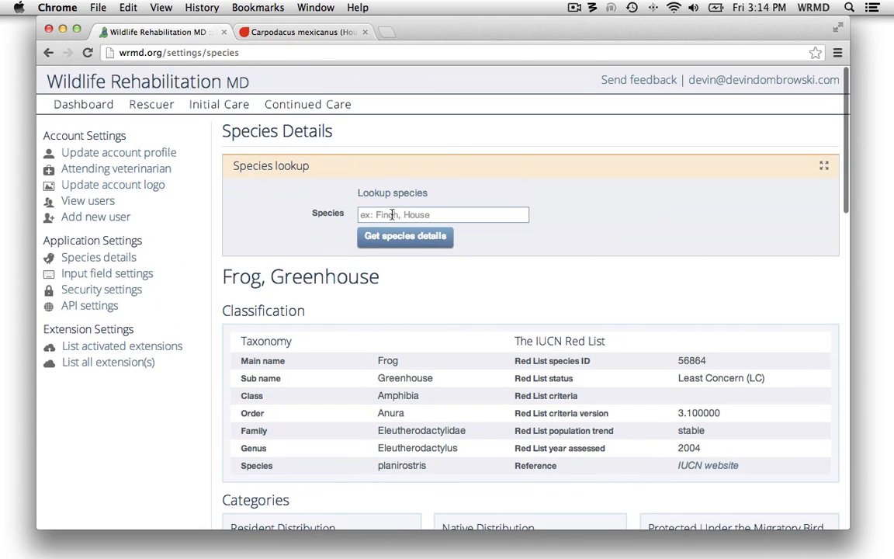
click(108, 277)
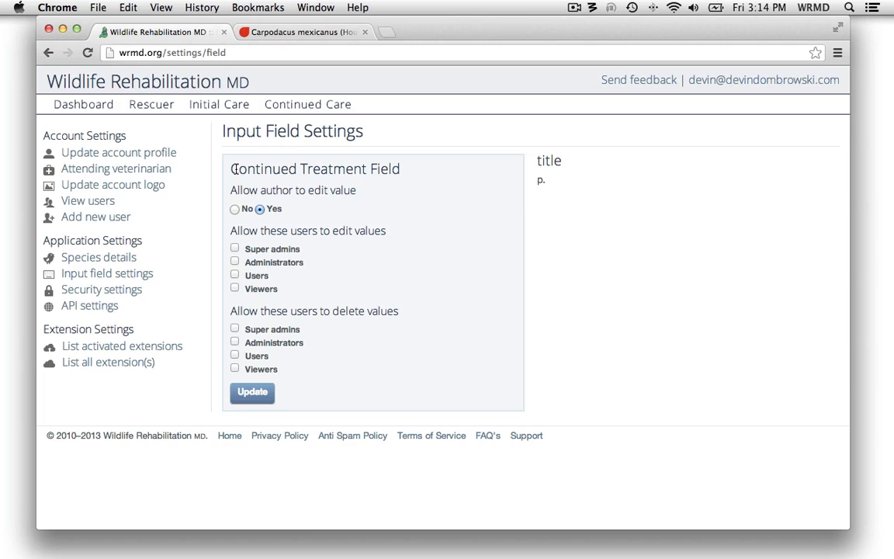
drag(232, 169, 405, 168)
click(359, 171)
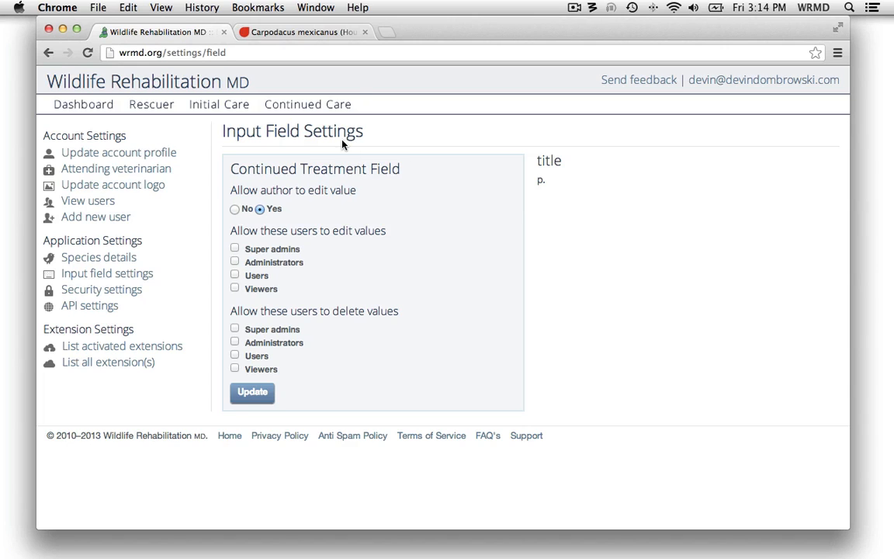
Open the House Finch record's continued care page and examine the continued treatment weight, unit and treatment fields
click(315, 109)
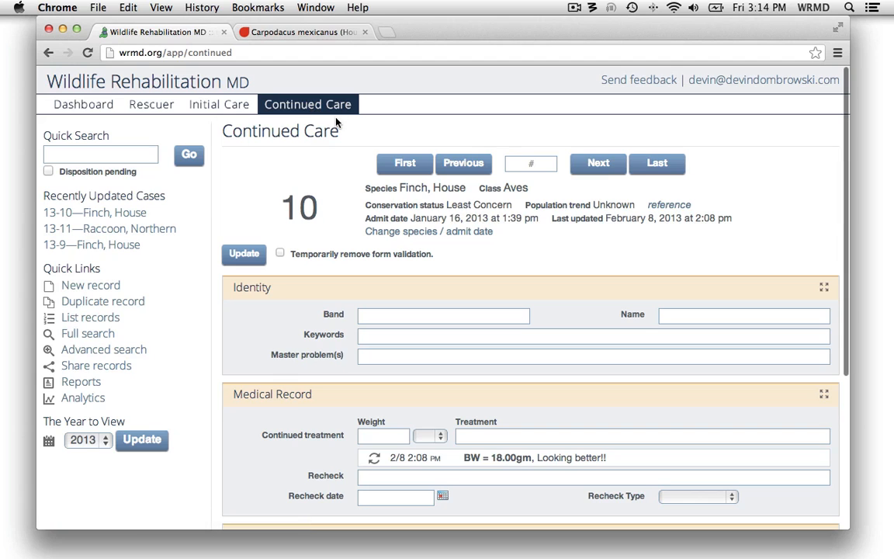
scroll(252, 423, down, 2)
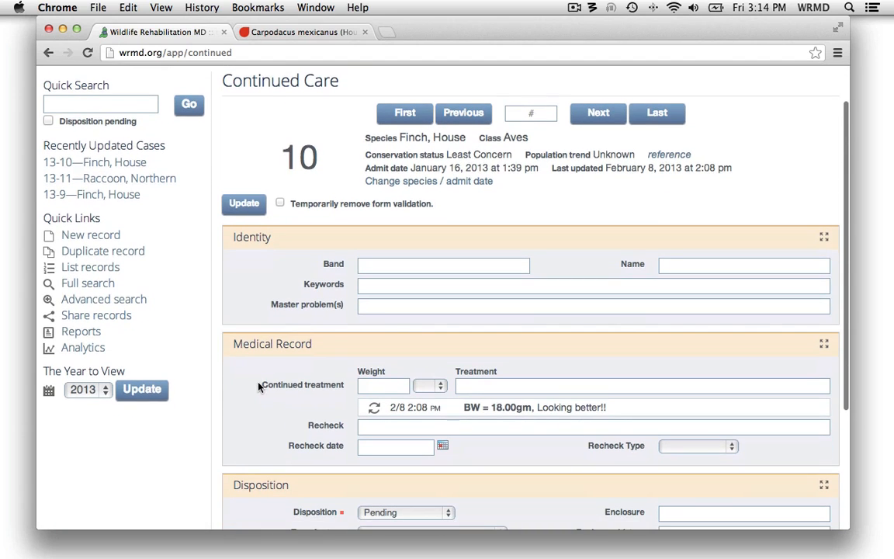
drag(261, 384, 335, 383)
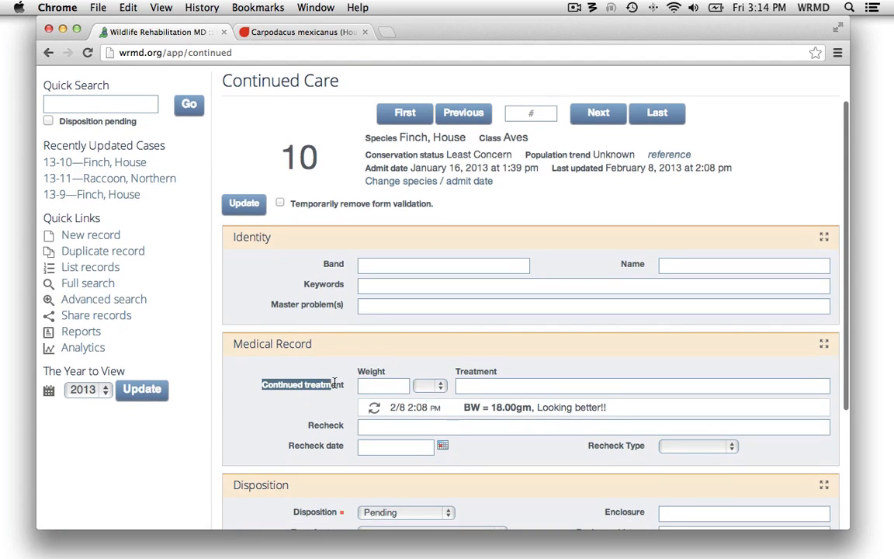
click(392, 385)
click(432, 386)
click(480, 388)
click(513, 386)
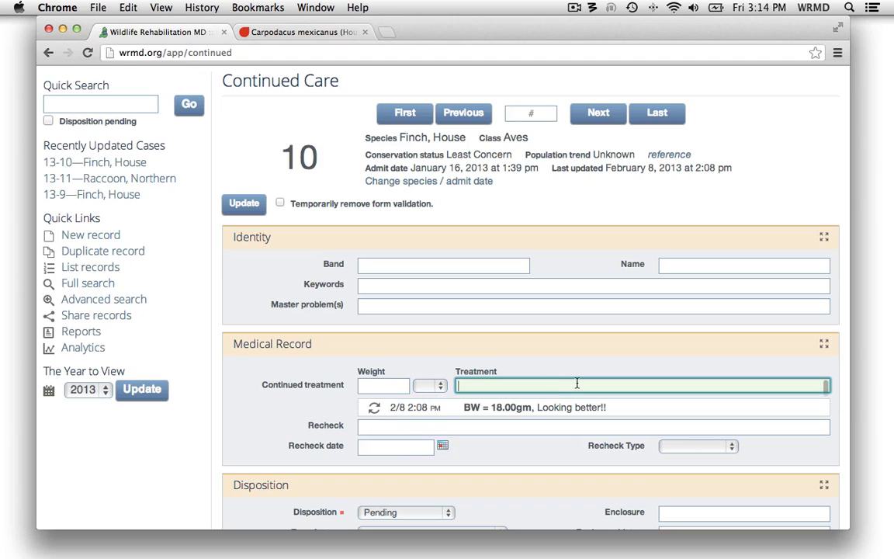
click(571, 372)
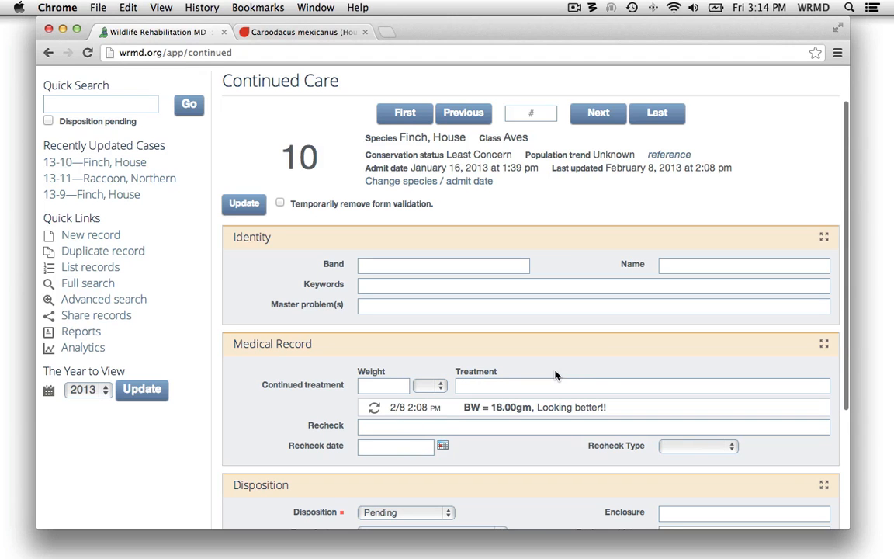
Return to the input field settings and review the author, edit and delete permissions for continued treatment
scroll(769, 129, up, 2)
click(765, 77)
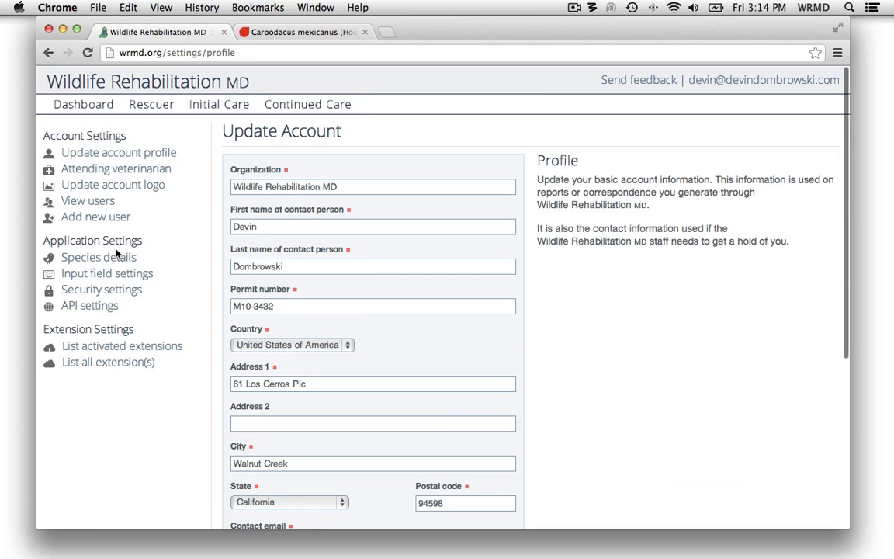
click(124, 274)
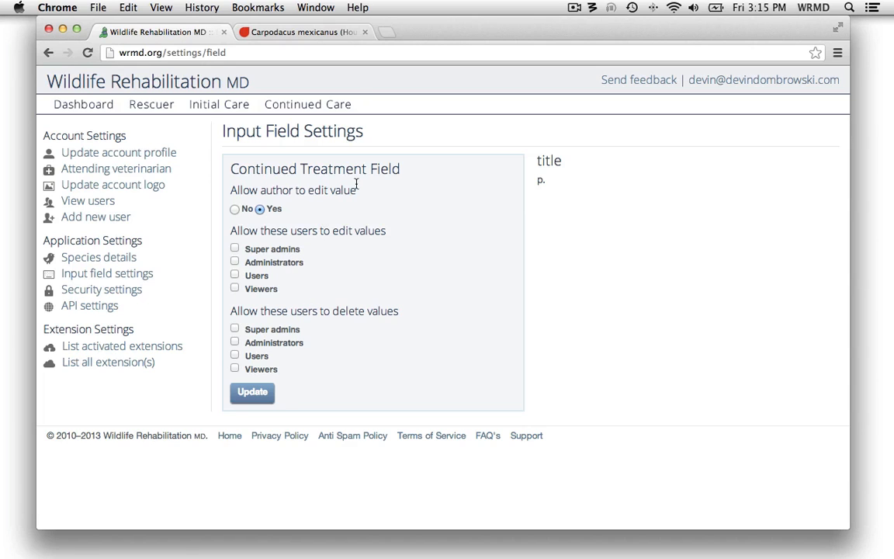
Add a continued treatment entry to House Finch record 10 with a weight of 19 gm and the treatment "Gave meds"
click(305, 109)
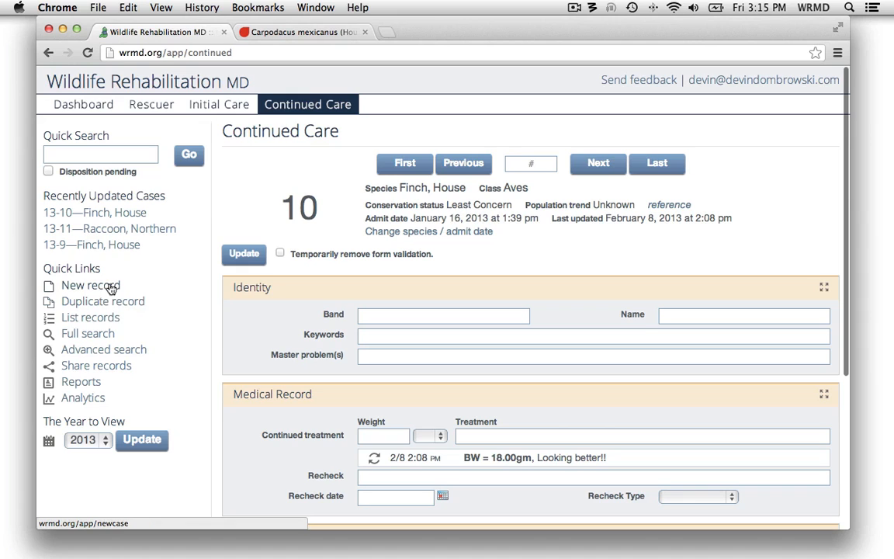
scroll(436, 348, down, 3)
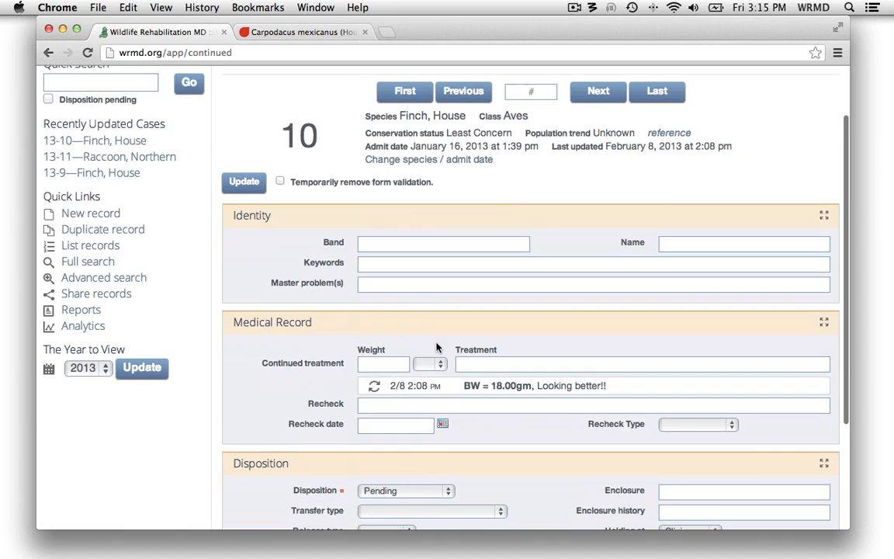
click(397, 364)
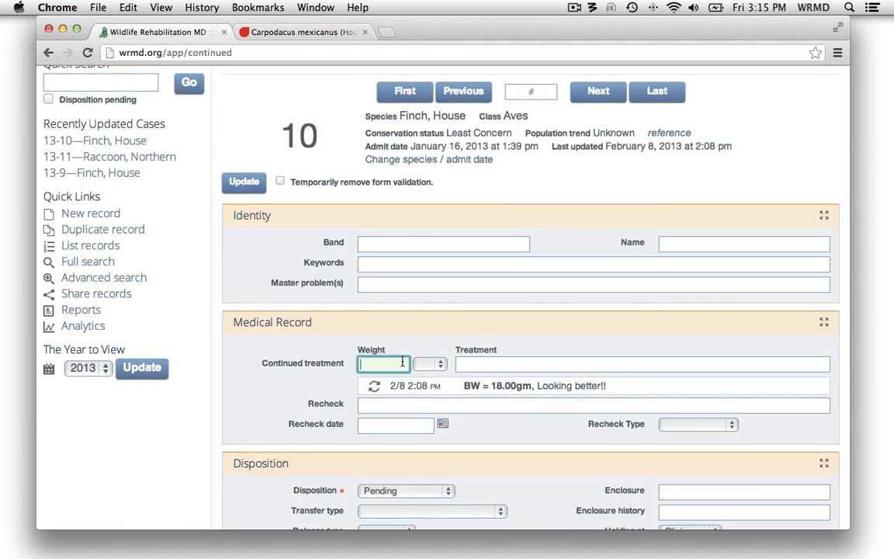
text(19)
key(Tab)
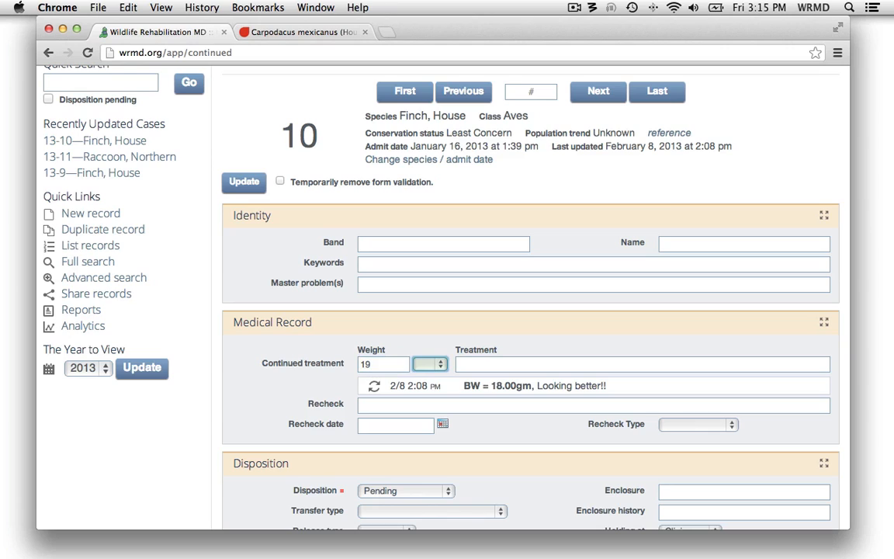
key(g)
key(Tab)
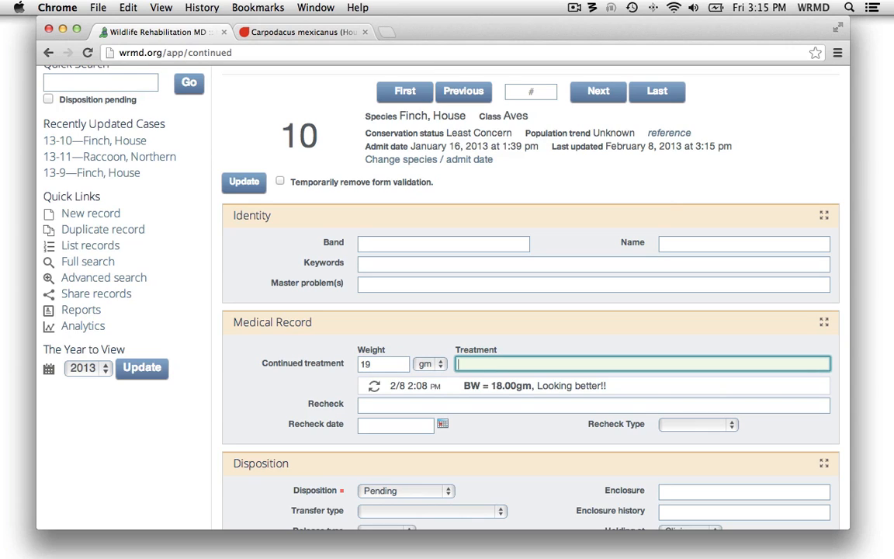
text(Gave meds)
click(243, 183)
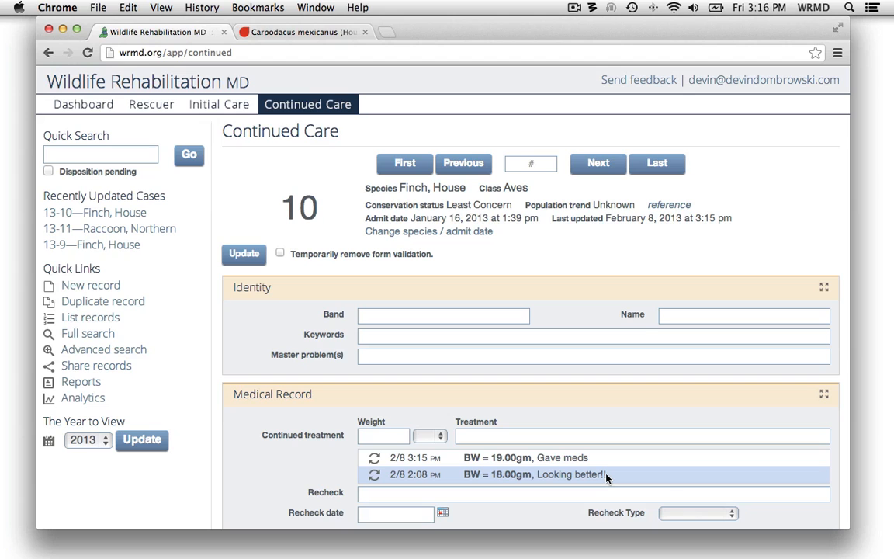
Edit the new continued treatment entry so its text reads "Gave meds." and save it
click(376, 462)
click(371, 282)
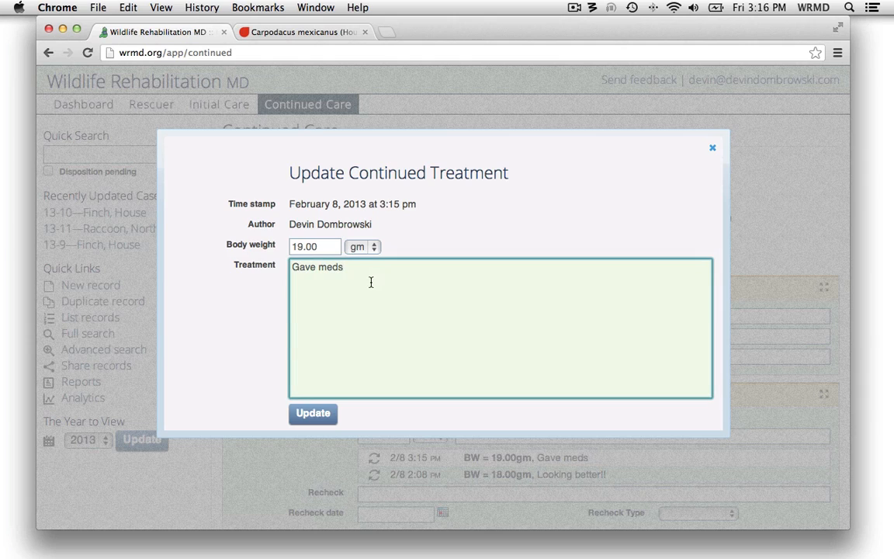
text(.)
click(305, 421)
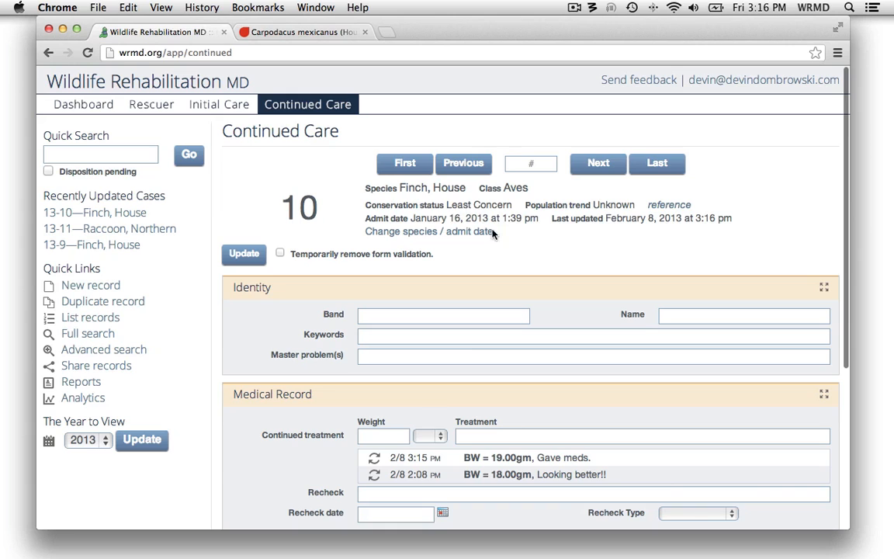
Allow super admins to delete continued treatment values, save the setting and check the treatment entries in Continued Care
click(743, 80)
click(806, 179)
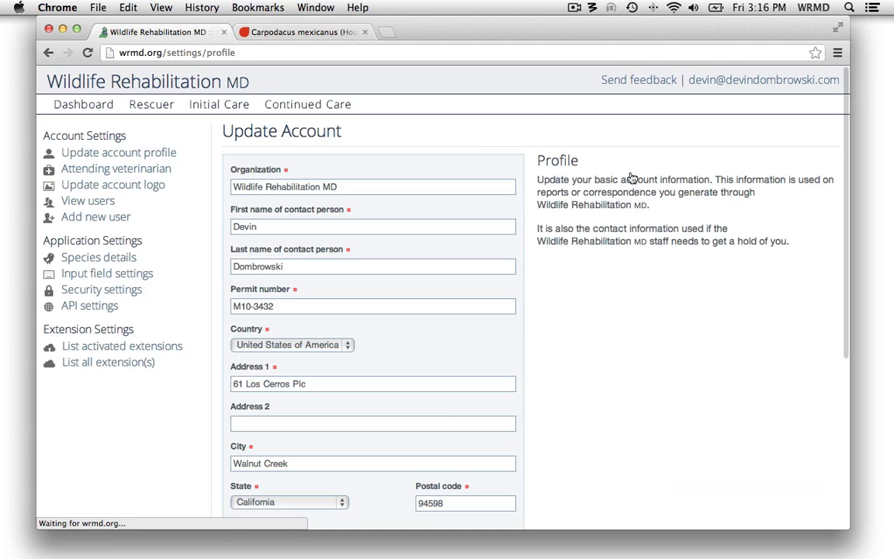
click(83, 276)
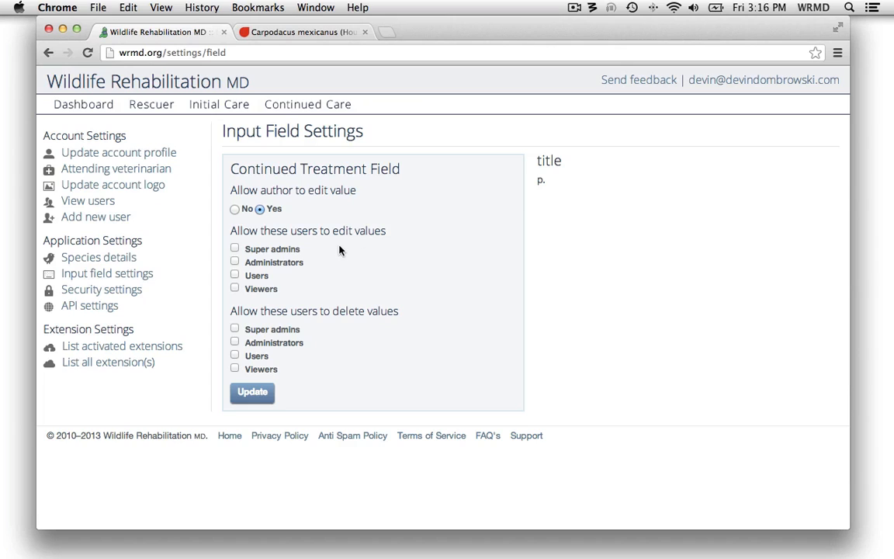
click(290, 333)
click(251, 393)
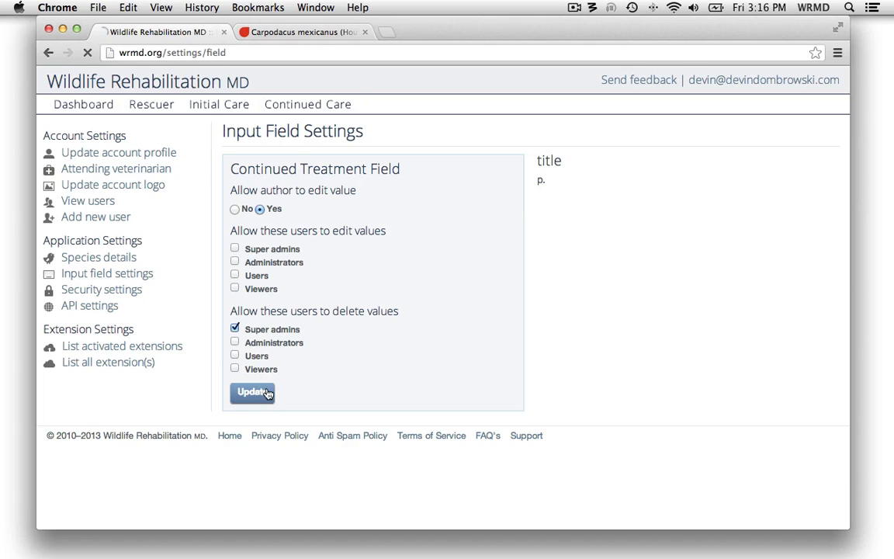
click(308, 112)
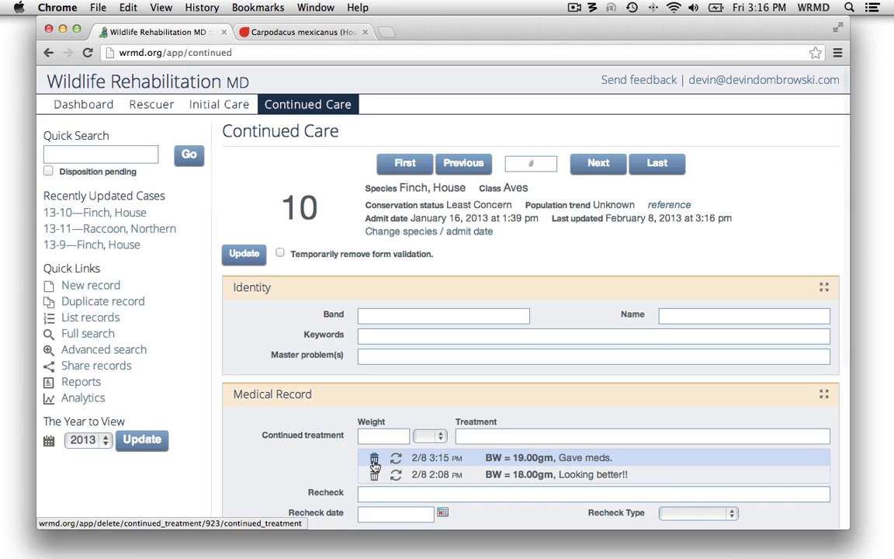
Remove the super admins' delete permission for continued treatment, set author editing to No and update the input field settings
click(752, 79)
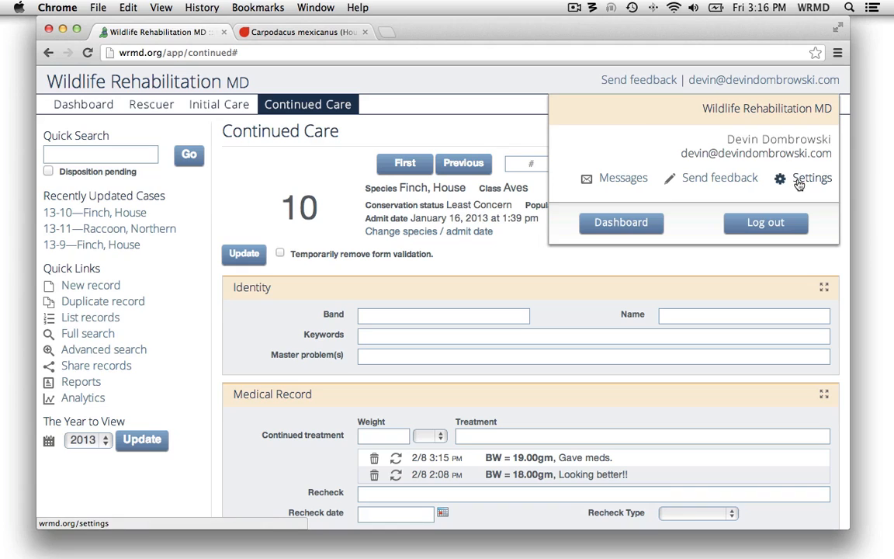
click(799, 184)
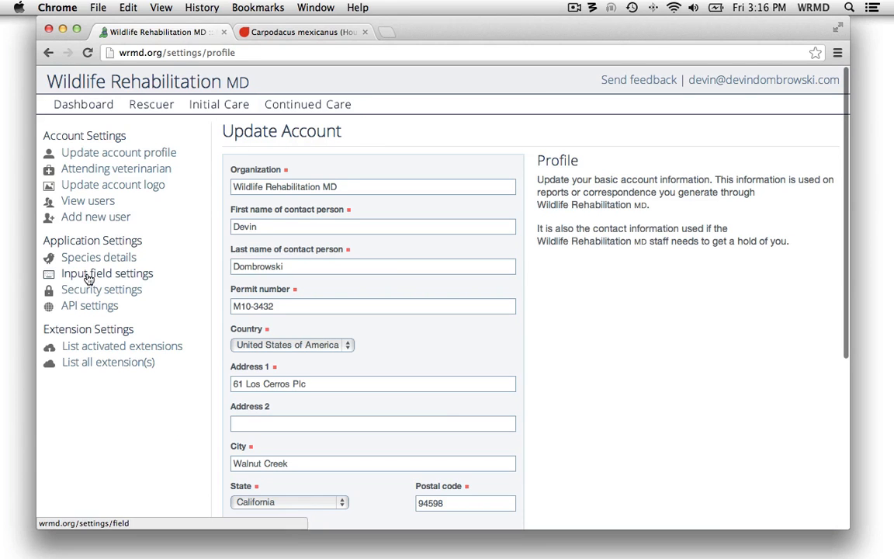
click(88, 276)
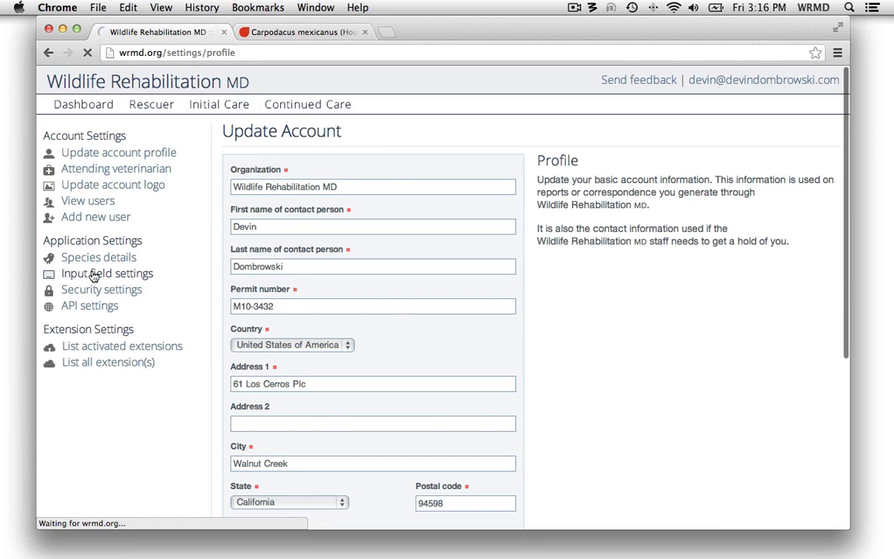
click(280, 331)
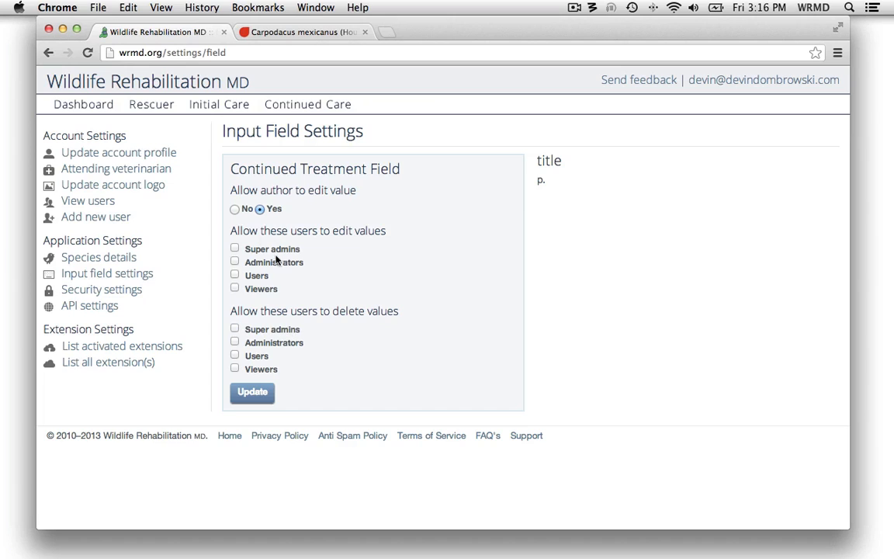
click(235, 209)
click(251, 394)
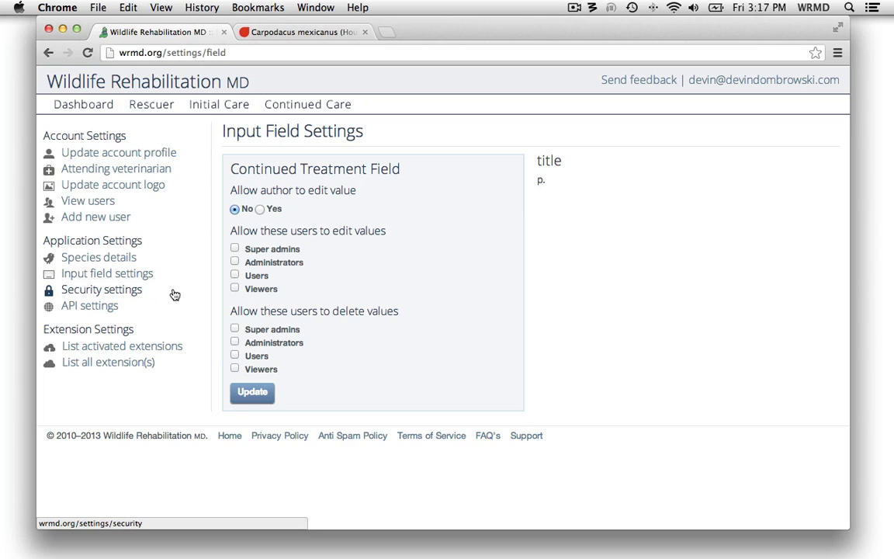
Open the security settings, set Restrict remote access to Yes and look at the clinic's IP address field
click(129, 293)
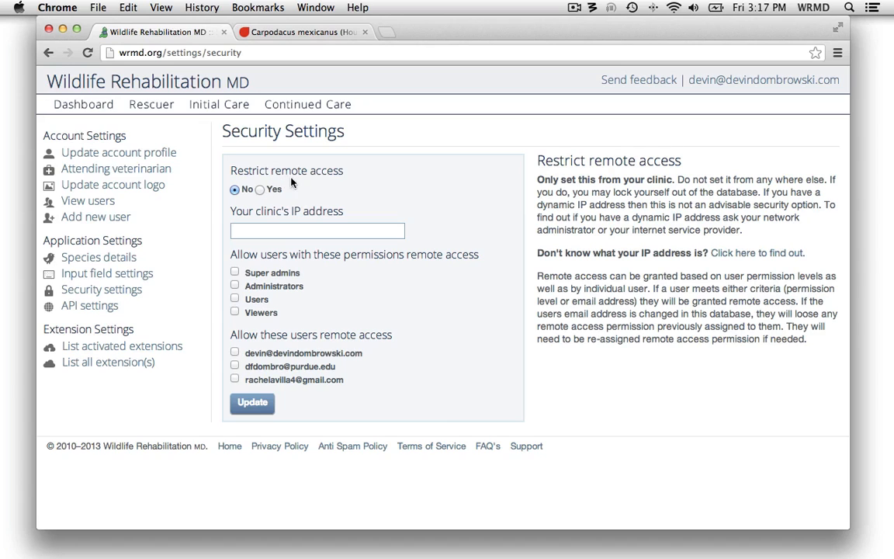
click(261, 191)
click(269, 232)
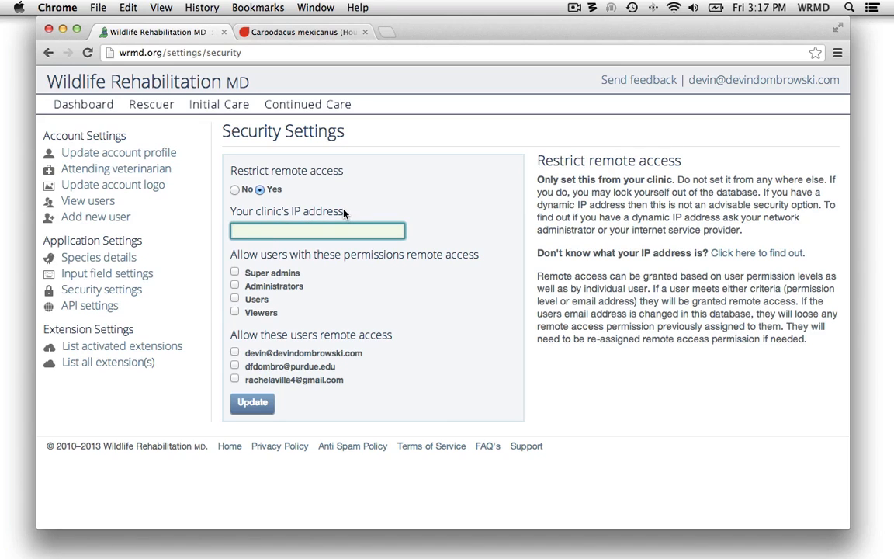
click(295, 209)
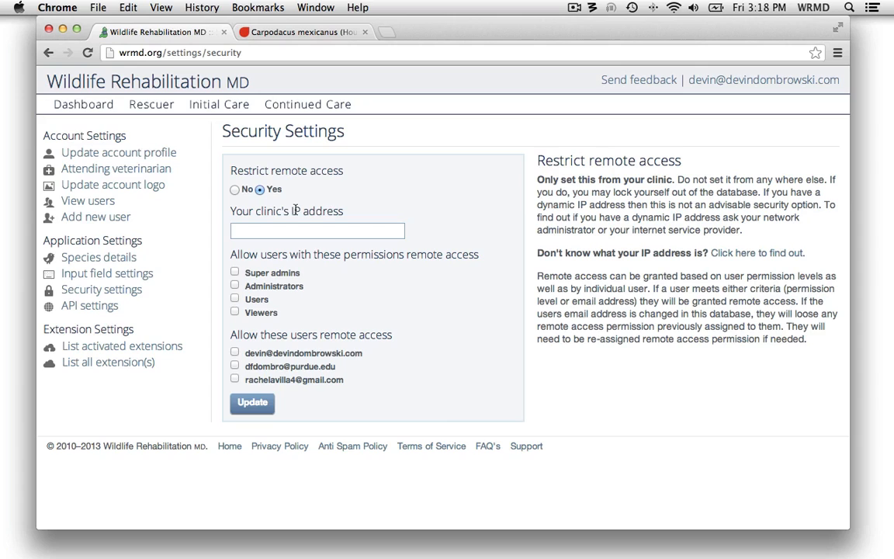
double_click(295, 210)
click(318, 211)
Look up the current IP address through the linked WhatIsMyIP site and paste it as the clinic's IP address
click(755, 256)
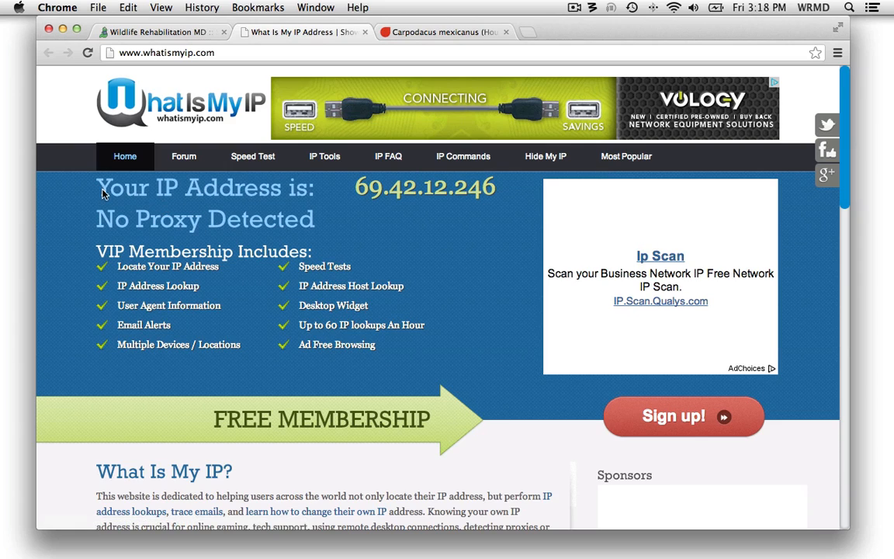
drag(312, 189, 492, 184)
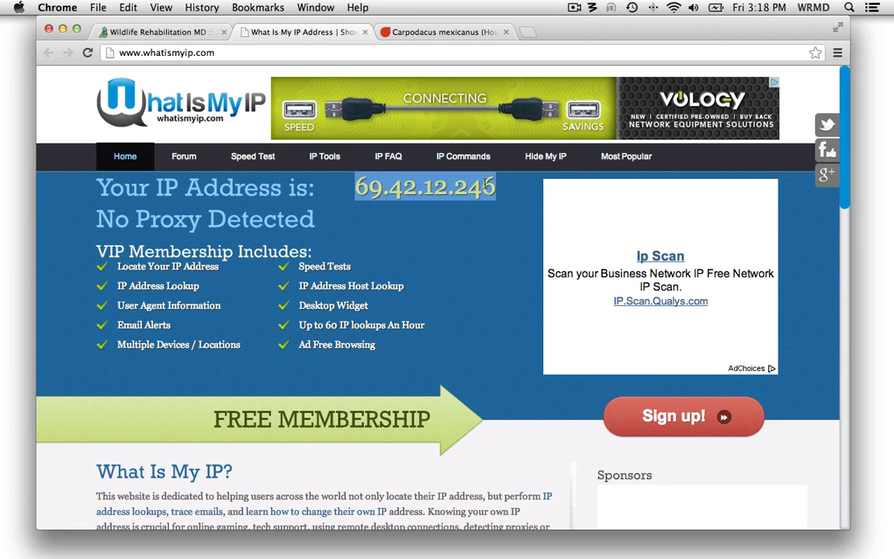
key(super+c)
click(173, 36)
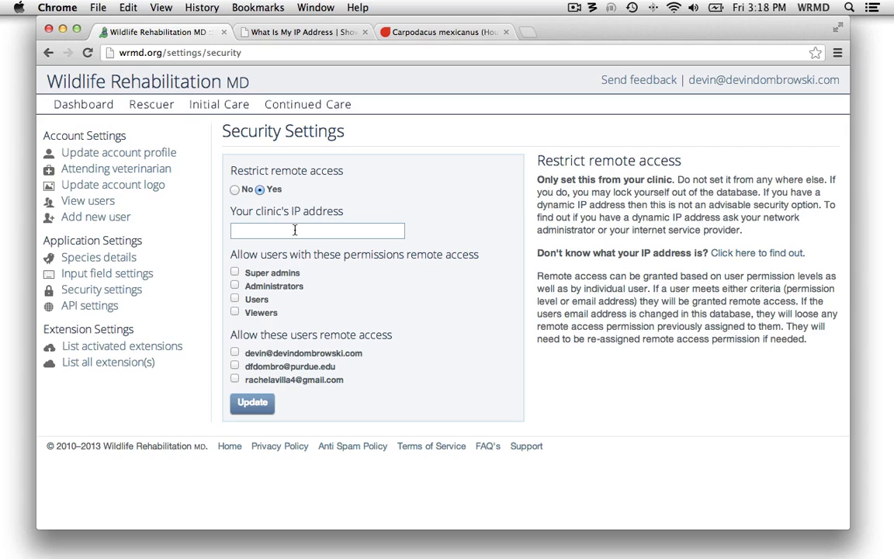
click(341, 230)
key(super+v)
drag(304, 231, 236, 231)
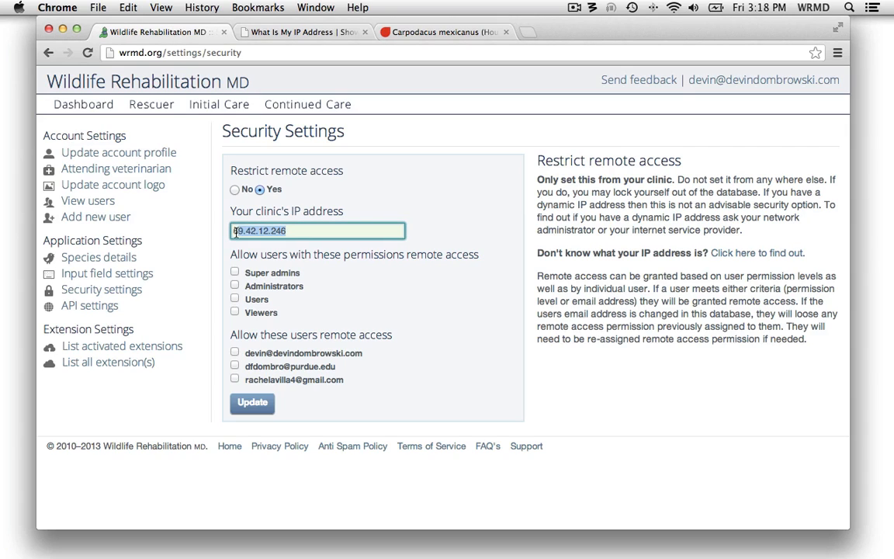
Read the Restrict remote access guidance on setting it only from the clinic and on dynamic IP addresses, and review the IP address field
click(304, 231)
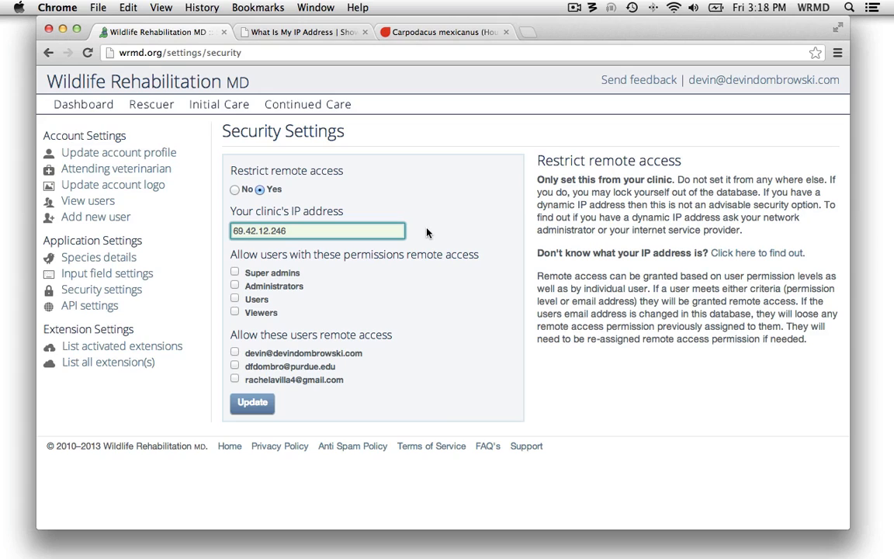
click(471, 196)
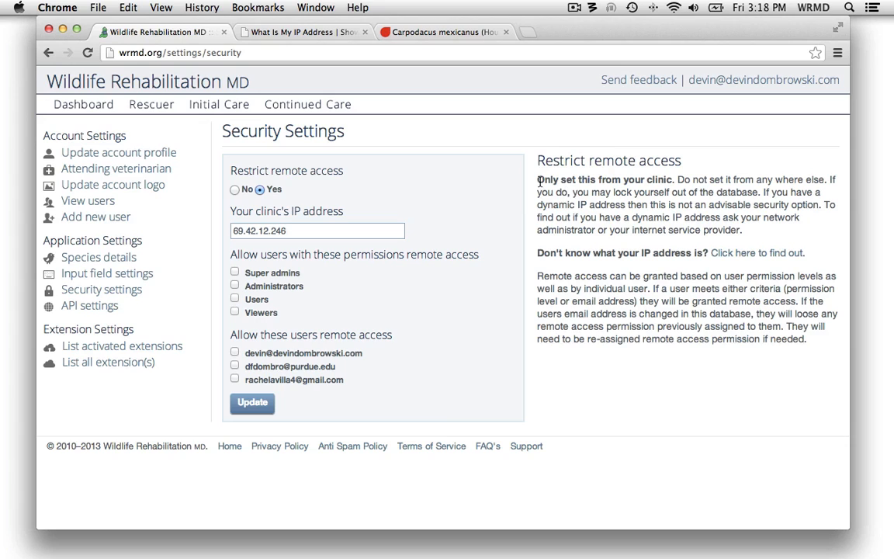
drag(537, 179, 743, 230)
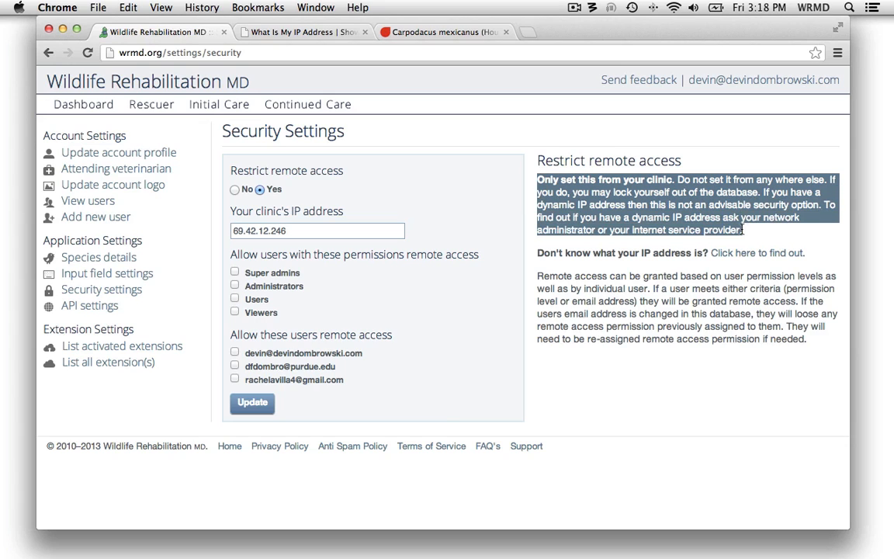
click(745, 231)
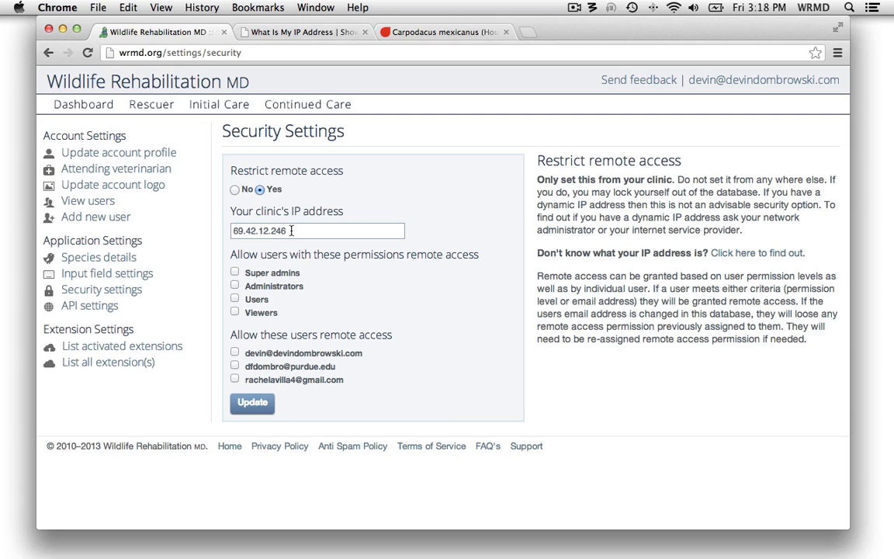
triple_click(291, 231)
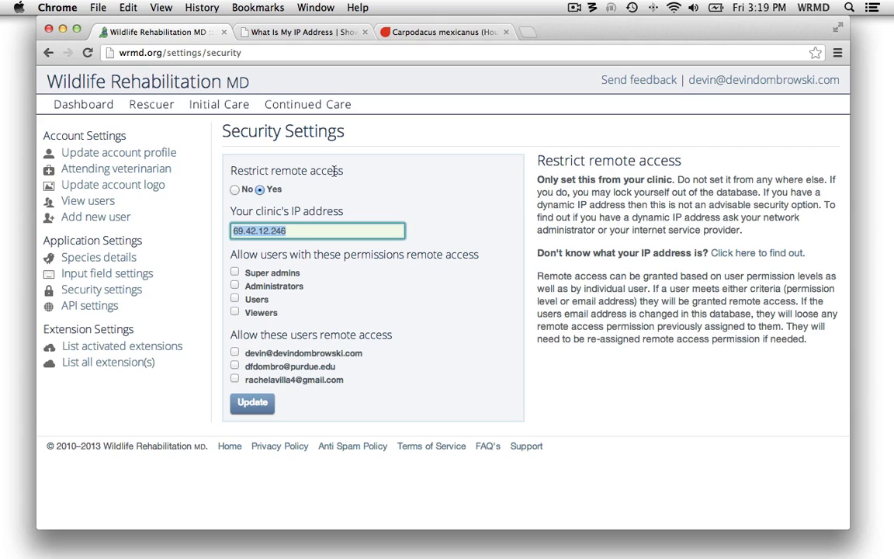
Switch Restrict remote access to No, select the clinic's IP address, and switch the restriction back to Yes
click(235, 189)
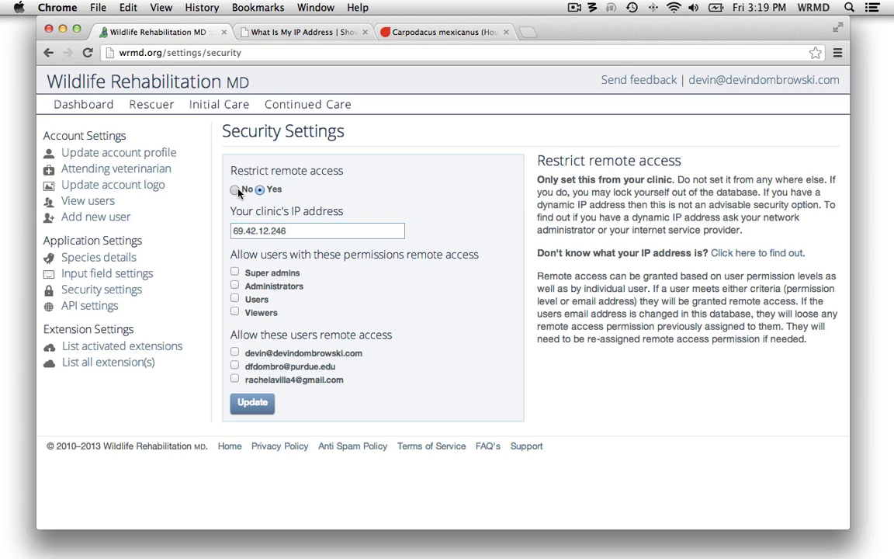
click(292, 231)
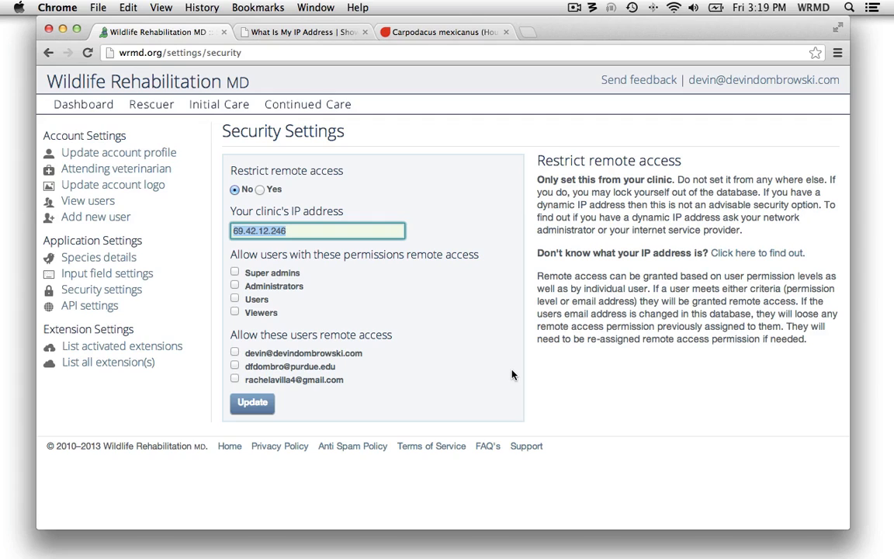
click(273, 191)
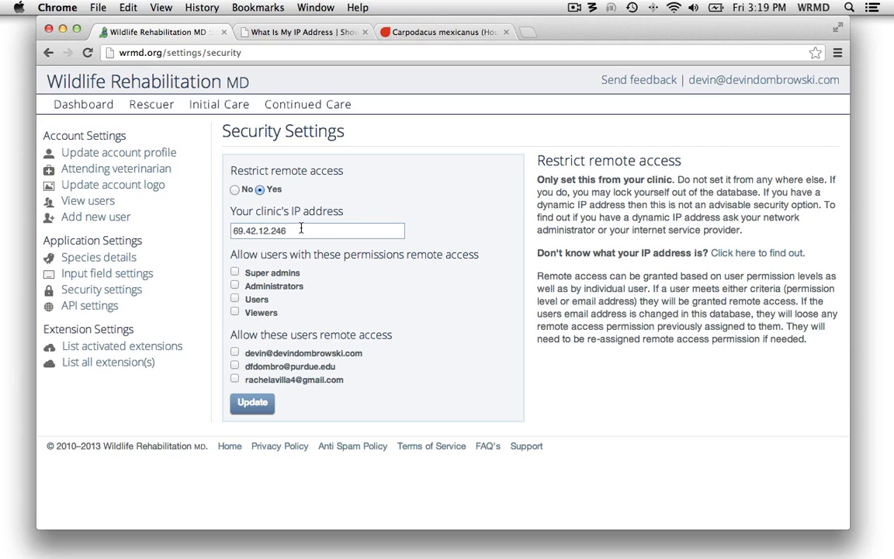
click(253, 410)
Try out the remote access permissions for super admins and for individual users, leaving only super admins allowed
click(292, 280)
click(277, 275)
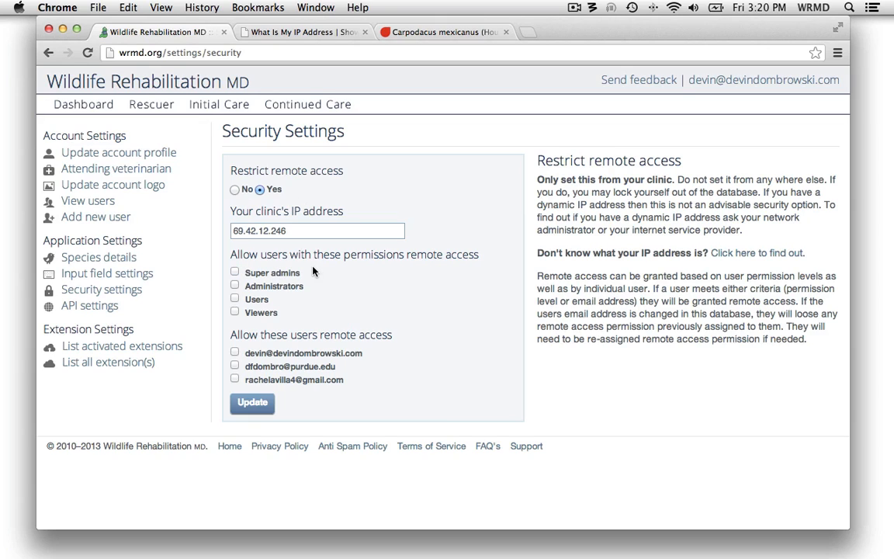
click(299, 355)
click(275, 380)
click(297, 380)
click(291, 355)
click(275, 273)
Set Restrict remote access to No, clear the clinic's IP address and remove the super admins' remote access permission
click(235, 190)
double_click(295, 230)
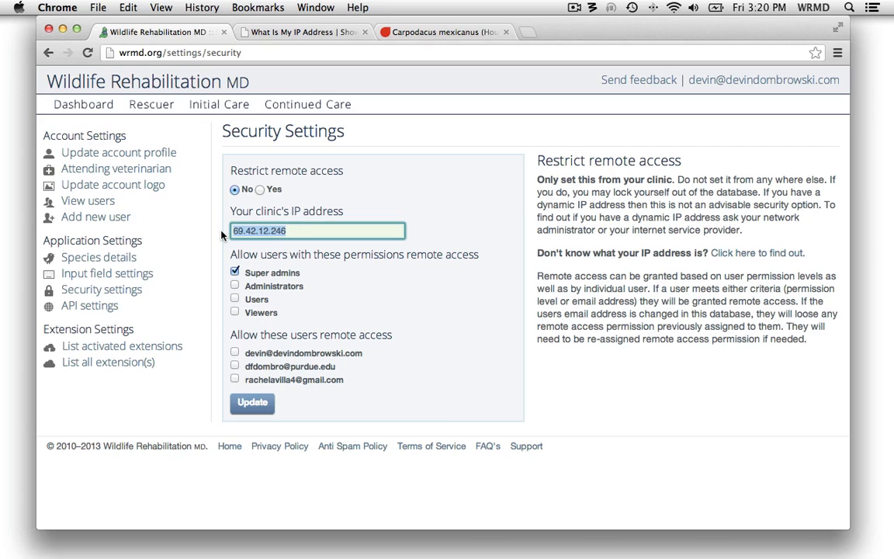
key(BackSpace)
click(264, 273)
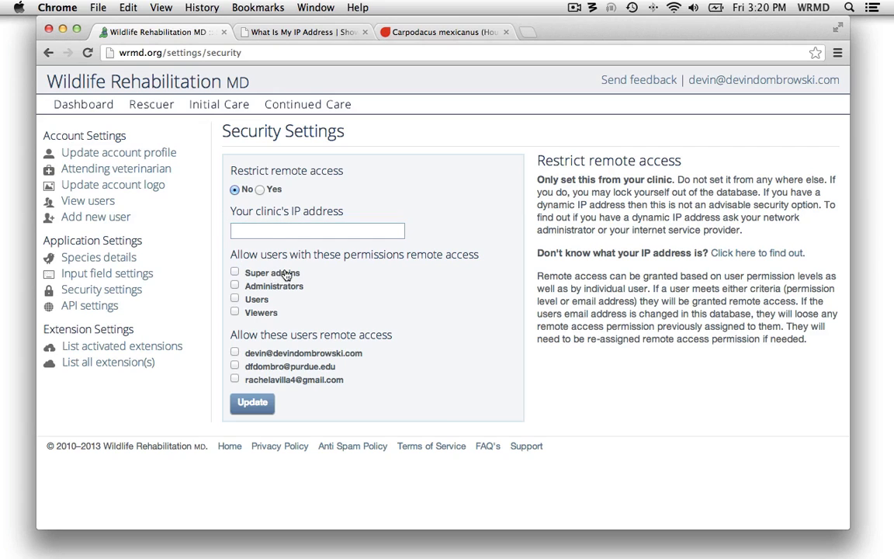
Open the API settings and read about the Open and Closed WRMD API on the support site's Developers page
click(77, 309)
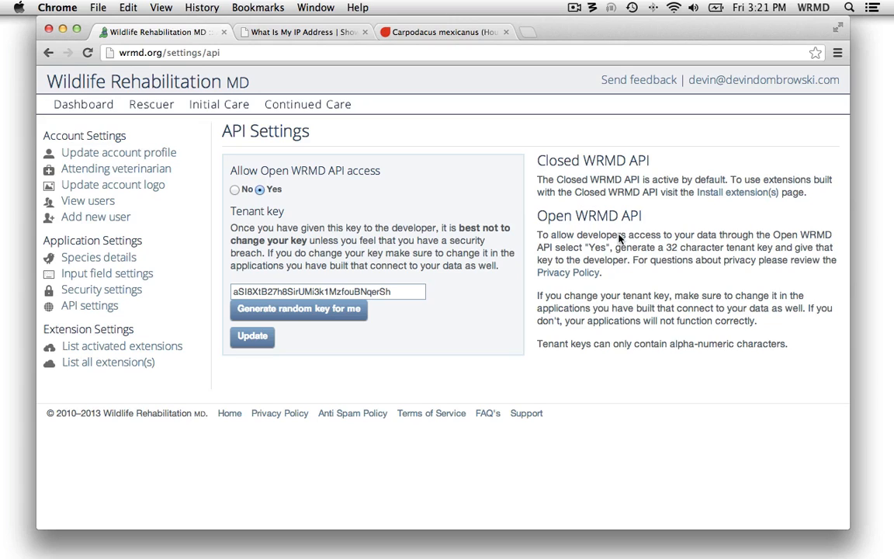
click(528, 417)
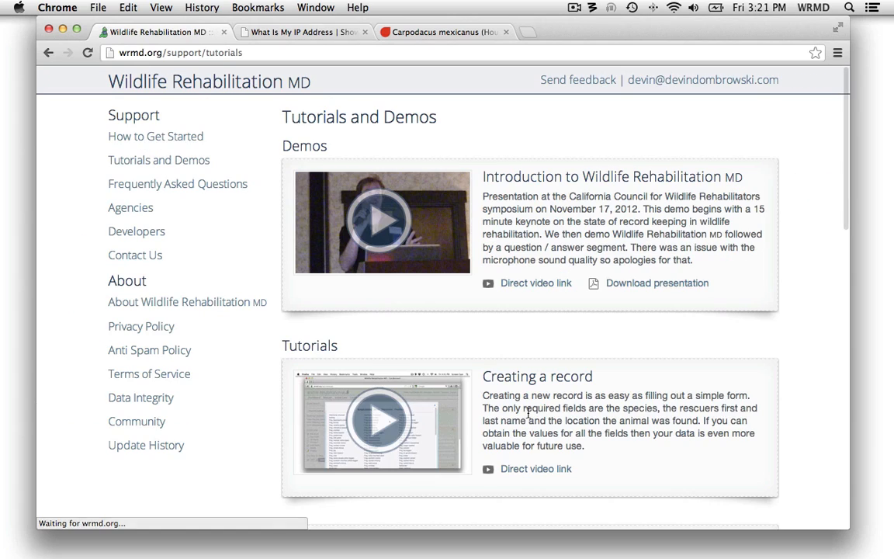
click(155, 236)
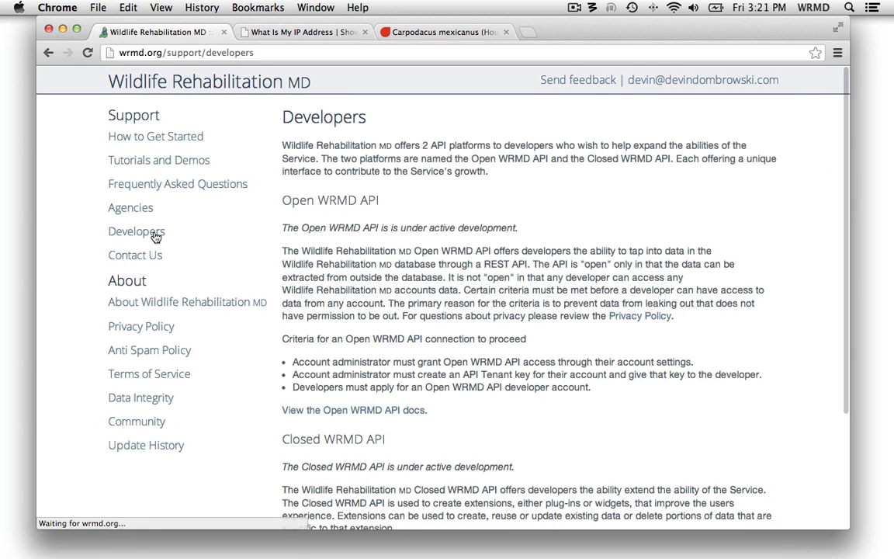
scroll(381, 183, down, 5)
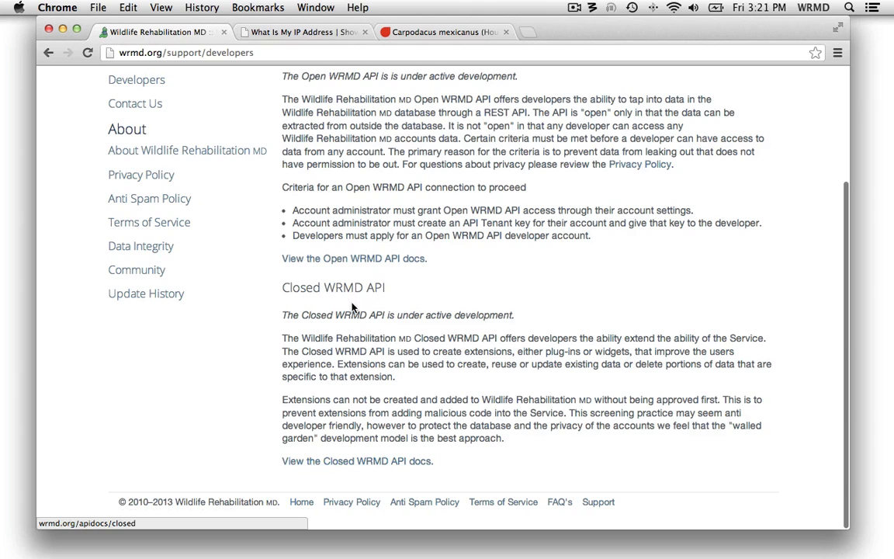
scroll(353, 299, up, 1)
scroll(264, 192, up, 5)
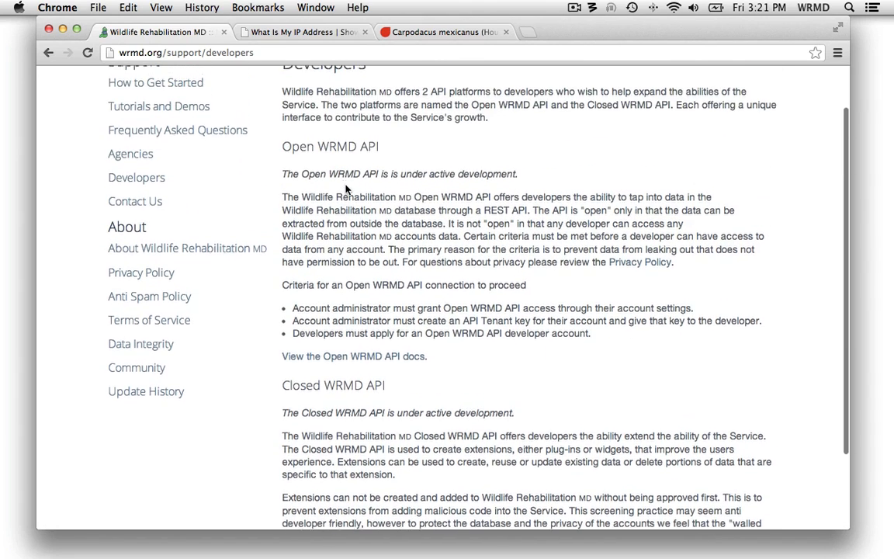
Return to the account settings and examine the tenant key in the API settings
click(734, 80)
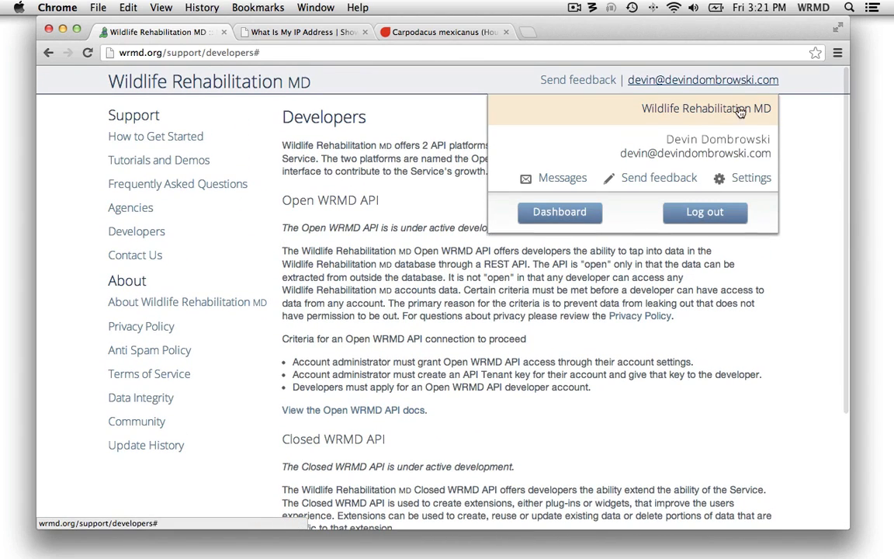
click(747, 182)
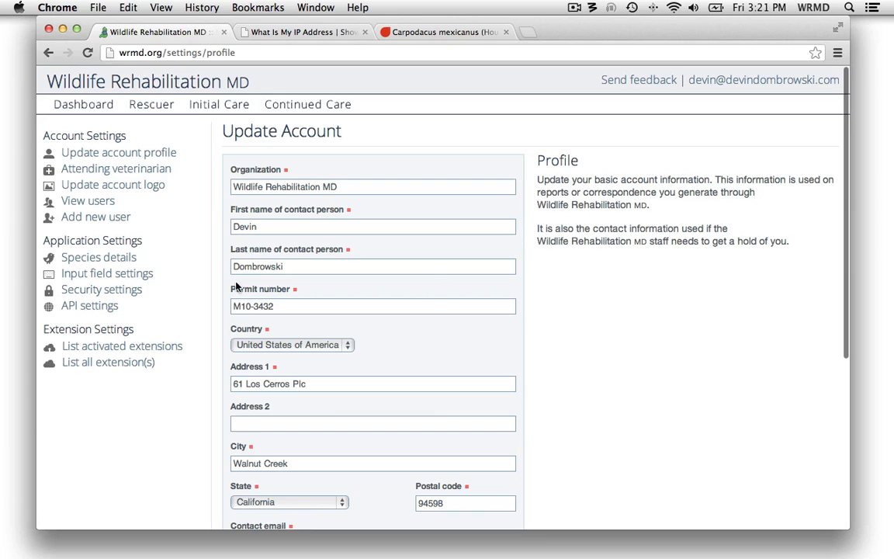
click(79, 309)
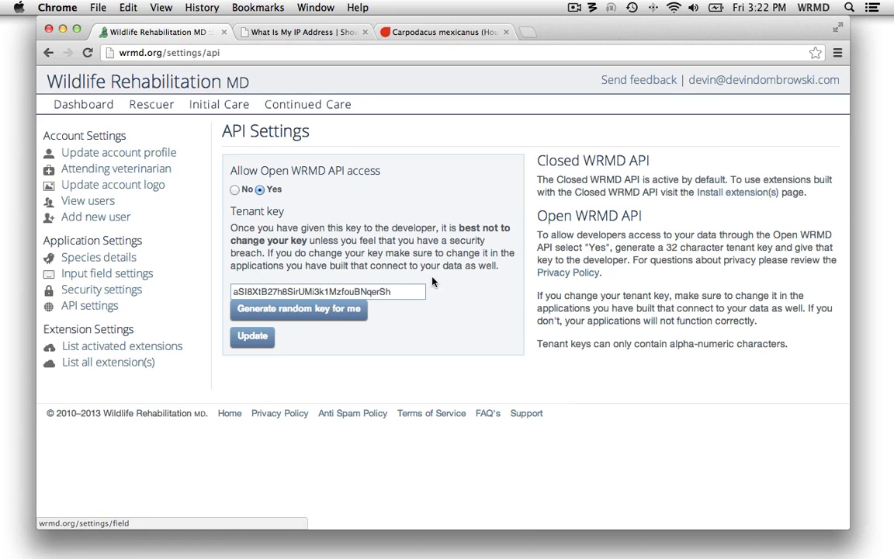
drag(401, 292, 228, 295)
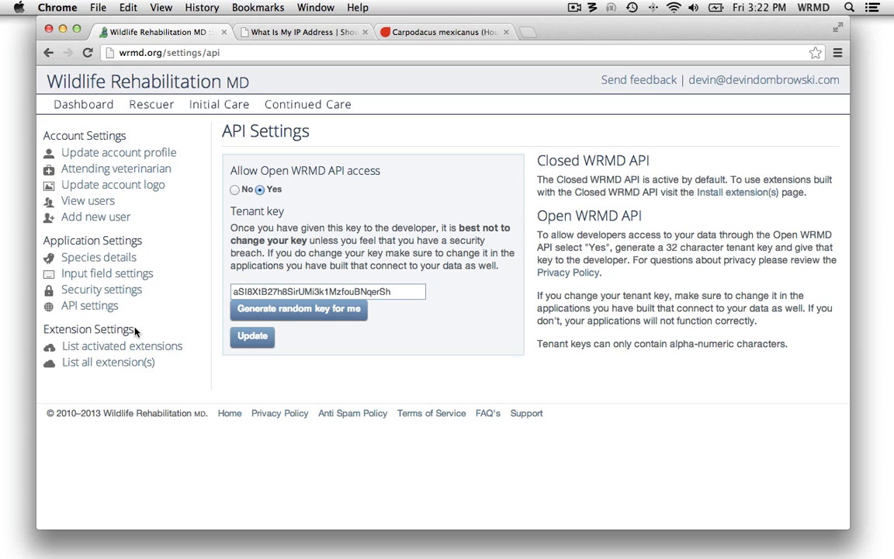
List all extensions and look through those available to install
click(101, 363)
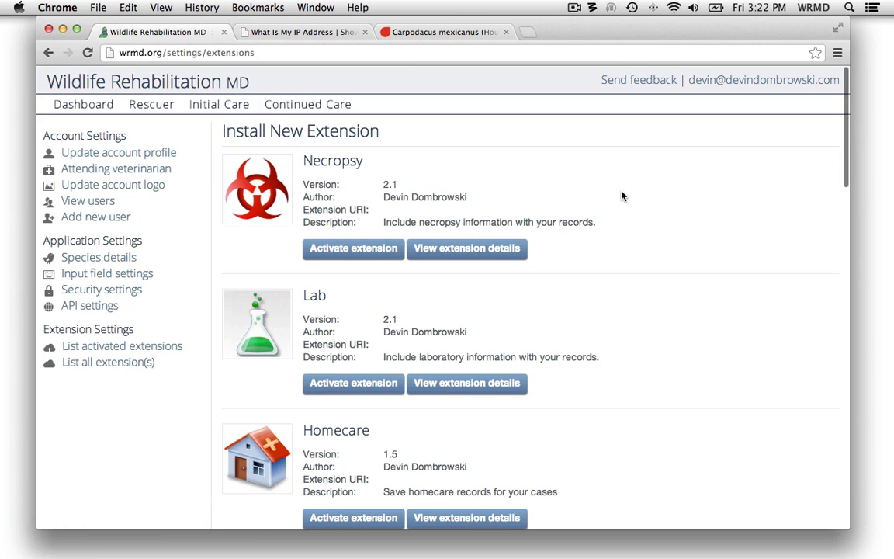
scroll(559, 219, down, 5)
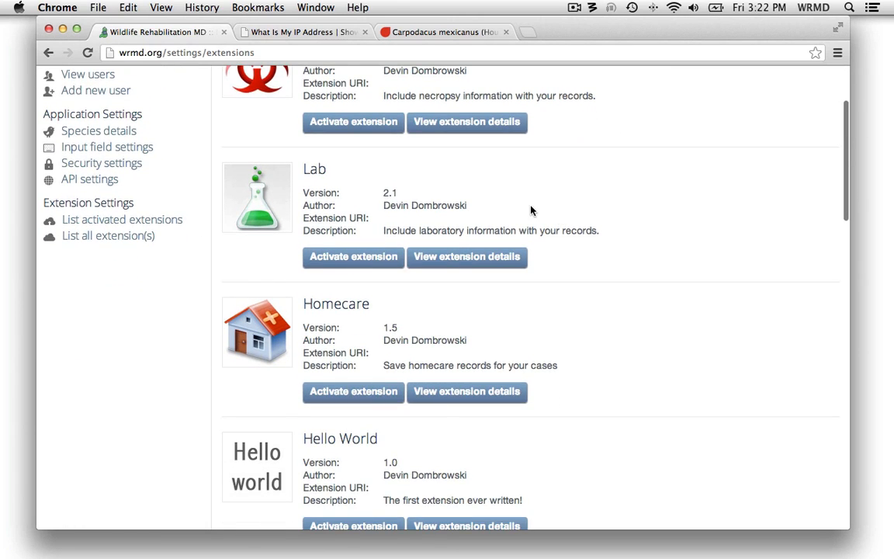
scroll(530, 209, down, 5)
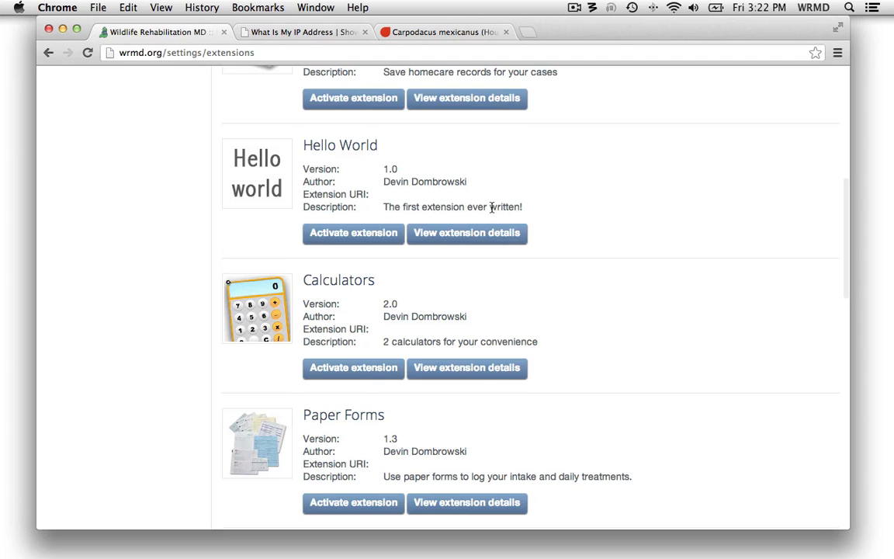
scroll(497, 211, down, 4)
scroll(492, 211, down, 6)
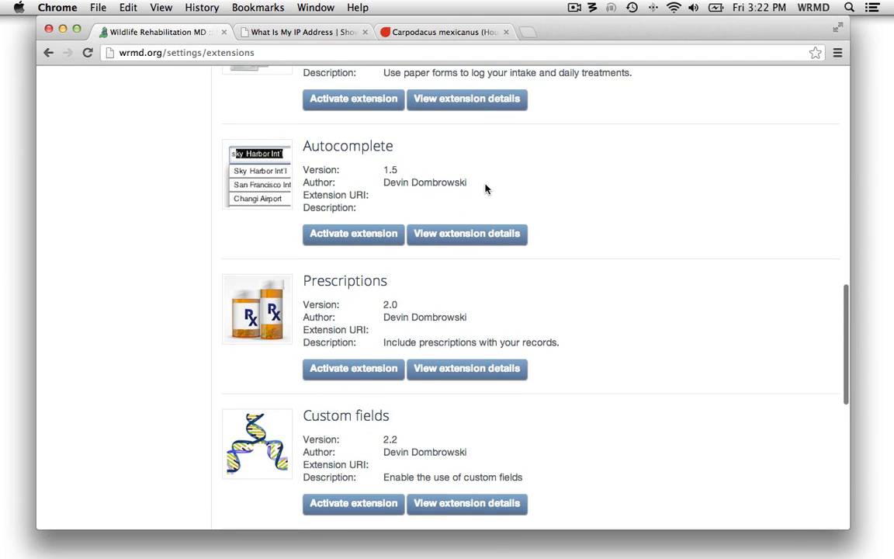
scroll(485, 194, up, 3)
scroll(486, 192, up, 15)
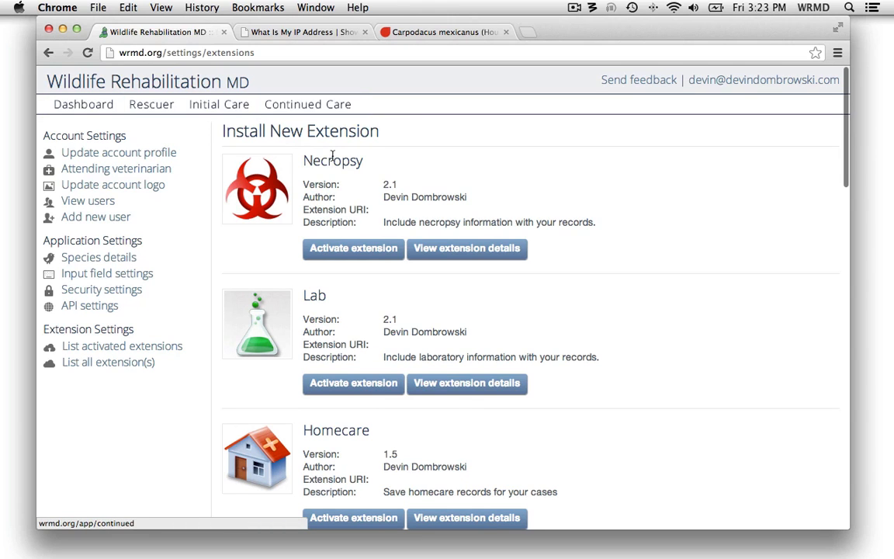
Activate the Necropsy extension, view its record page and return to the extension list
scroll(340, 254, down, 1)
click(340, 239)
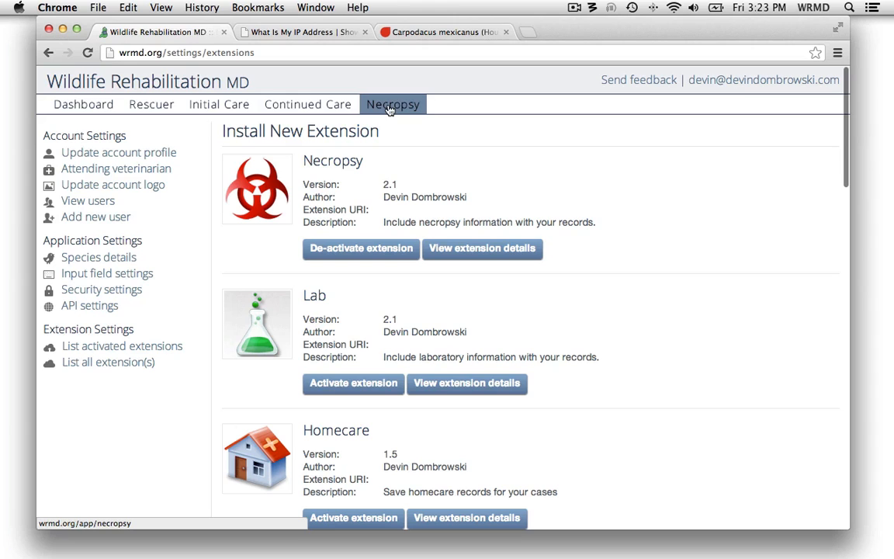
click(390, 108)
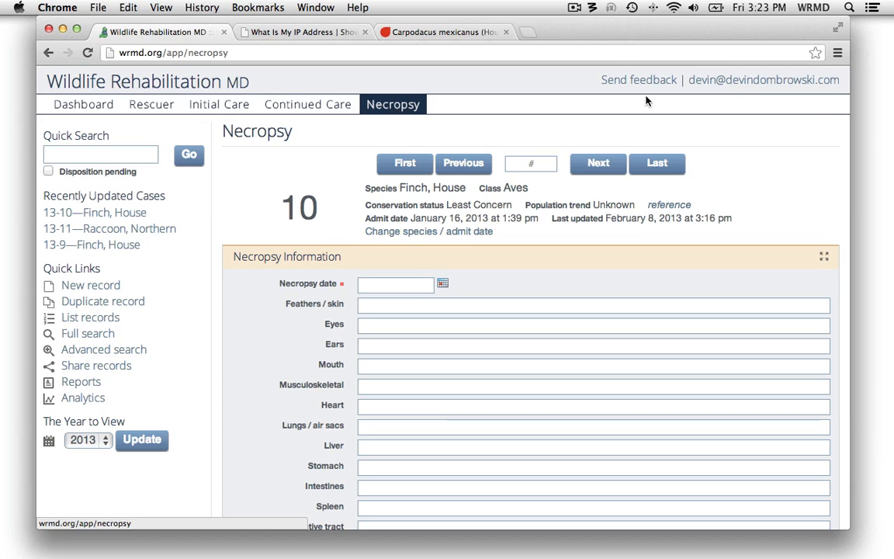
click(46, 53)
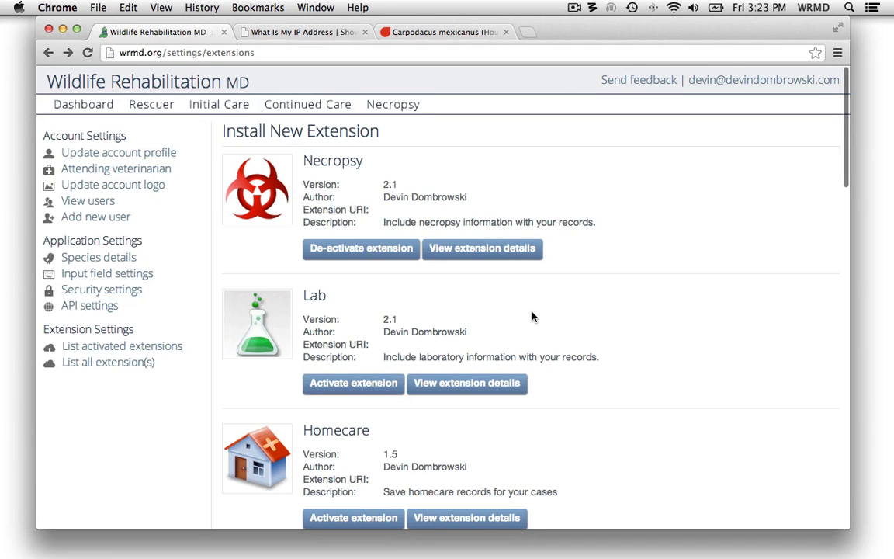
Find the Autocomplete extension in the extension list and activate it
scroll(533, 316, down, 3)
scroll(533, 316, down, 8)
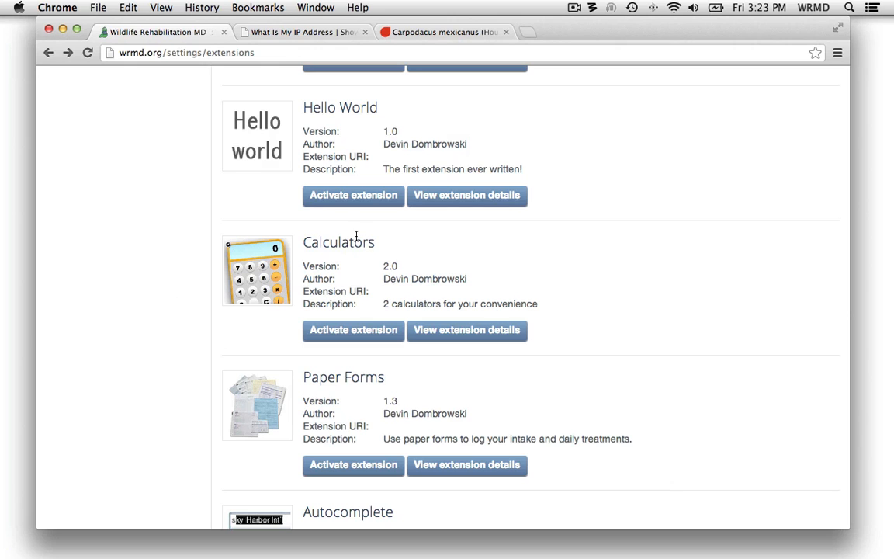
scroll(342, 272, down, 3)
scroll(341, 270, down, 3)
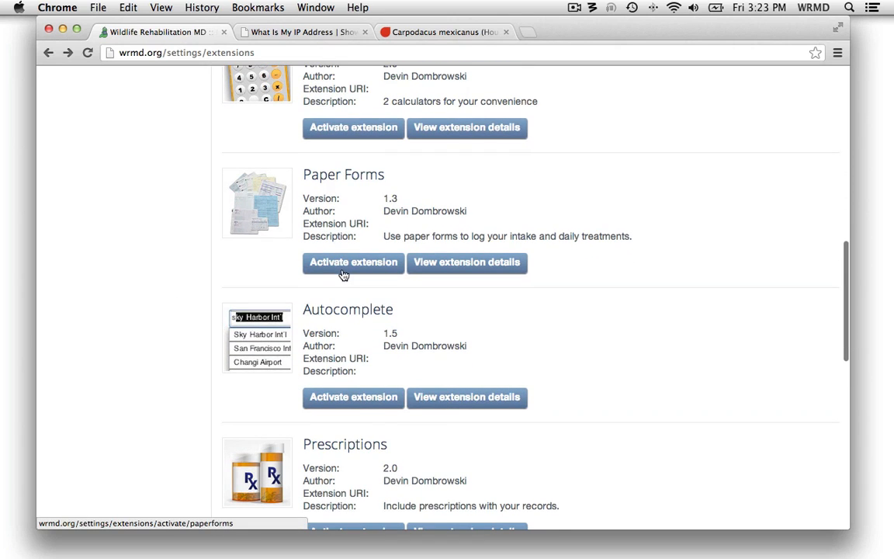
scroll(168, 269, down, 3)
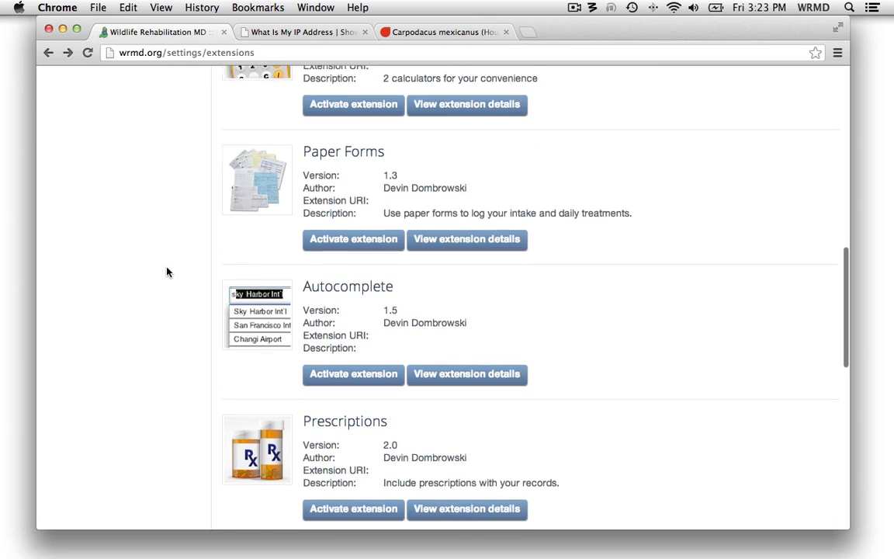
scroll(330, 214, down, 1)
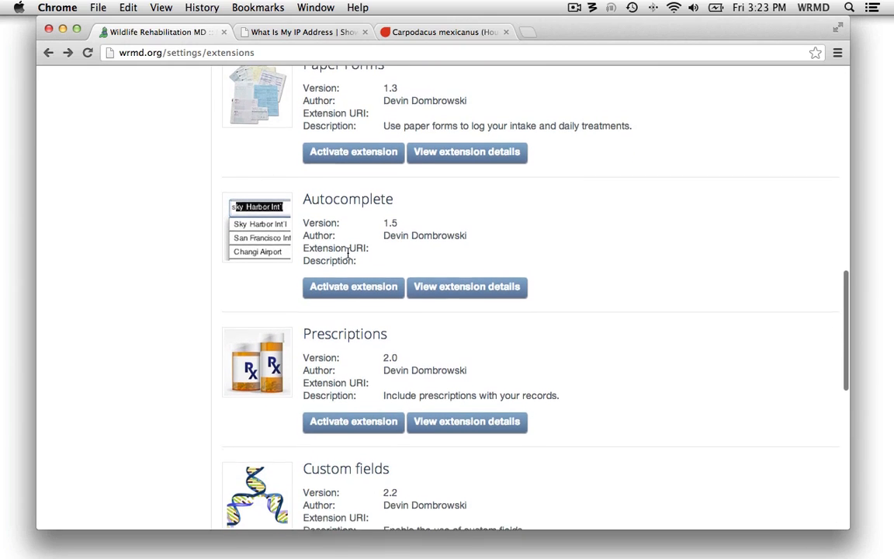
click(341, 284)
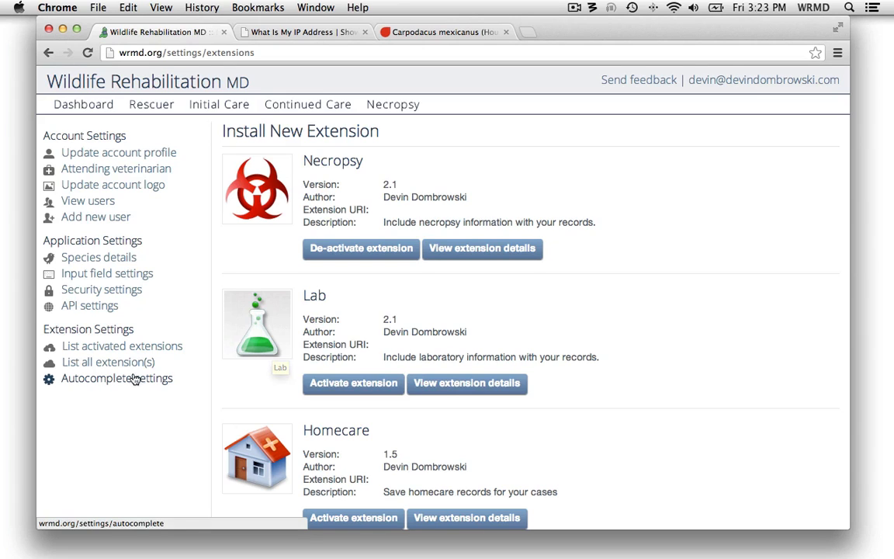
Open the autocomplete settings and examine the field choices and comma-separated values of the Keywords entry
click(91, 384)
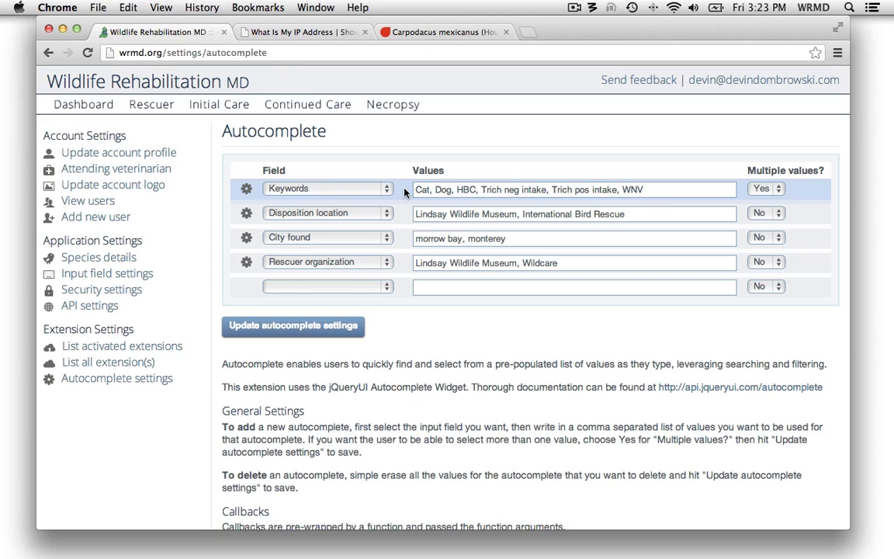
click(305, 189)
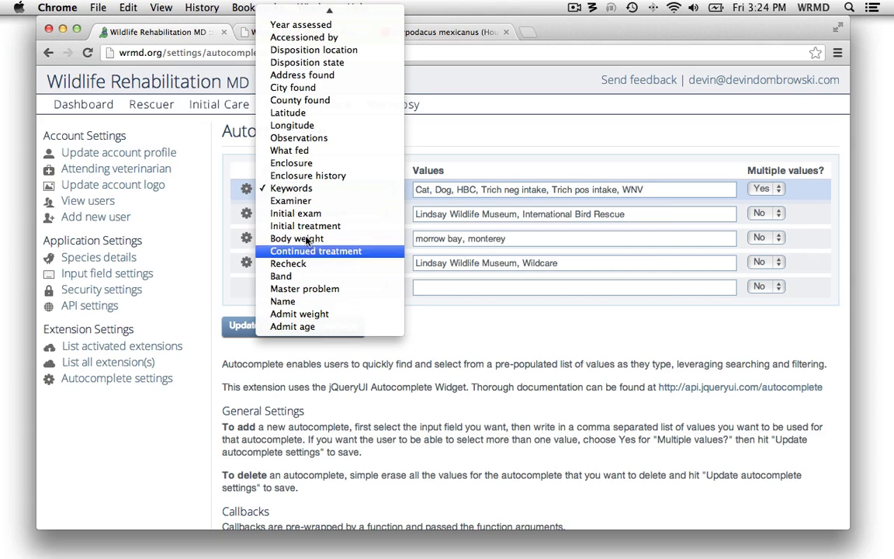
mouse_move(287, 13)
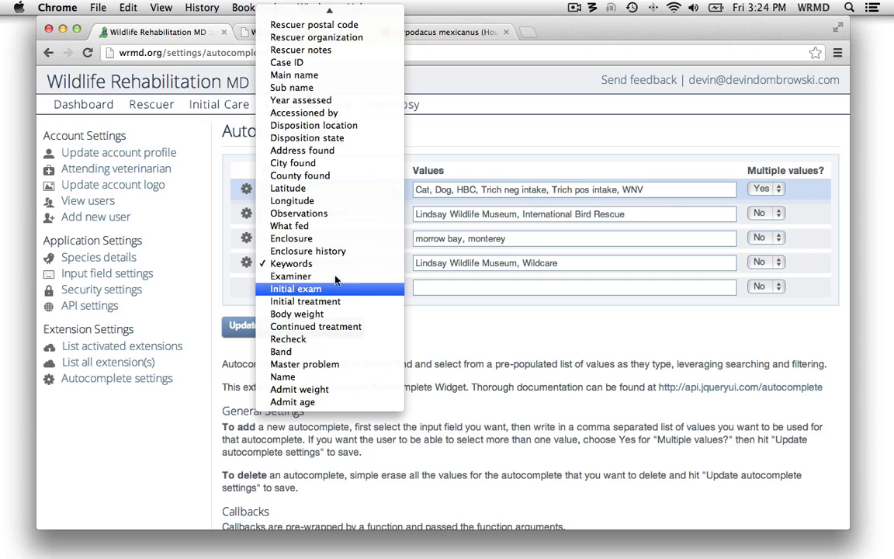
click(280, 263)
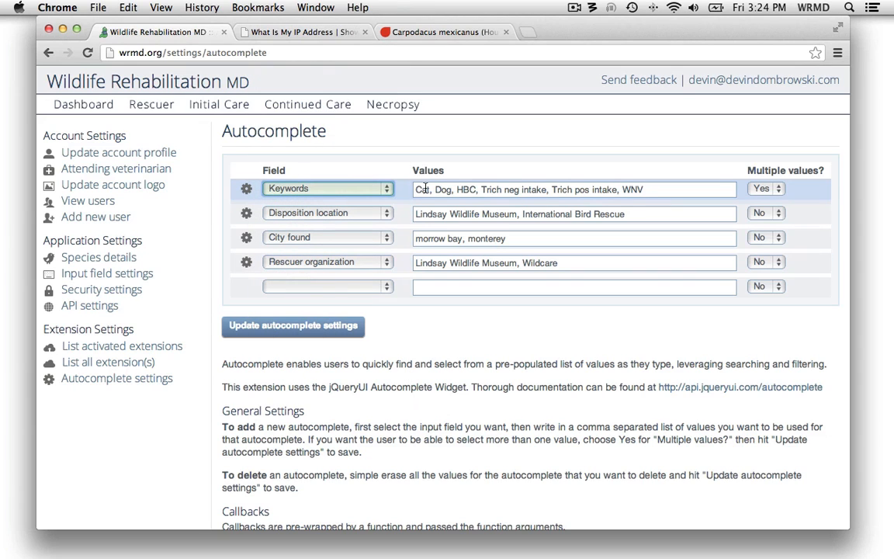
click(663, 187)
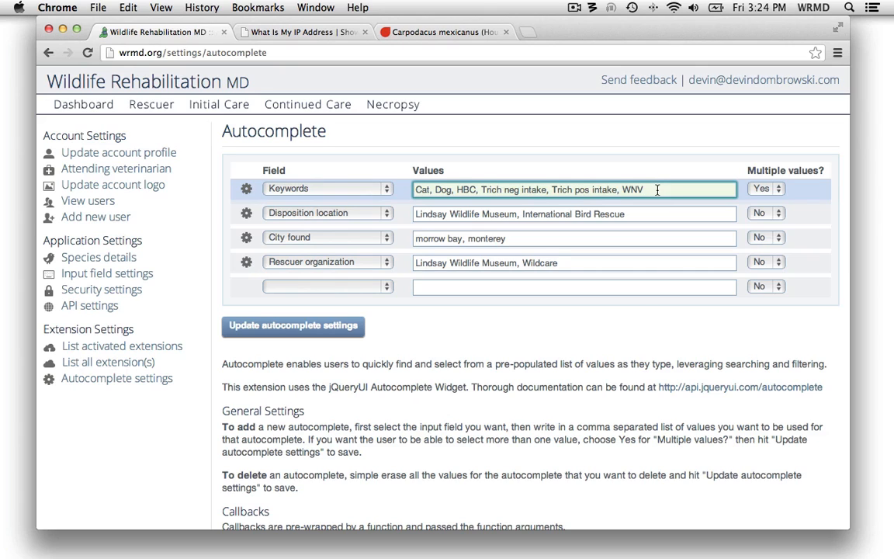
click(641, 173)
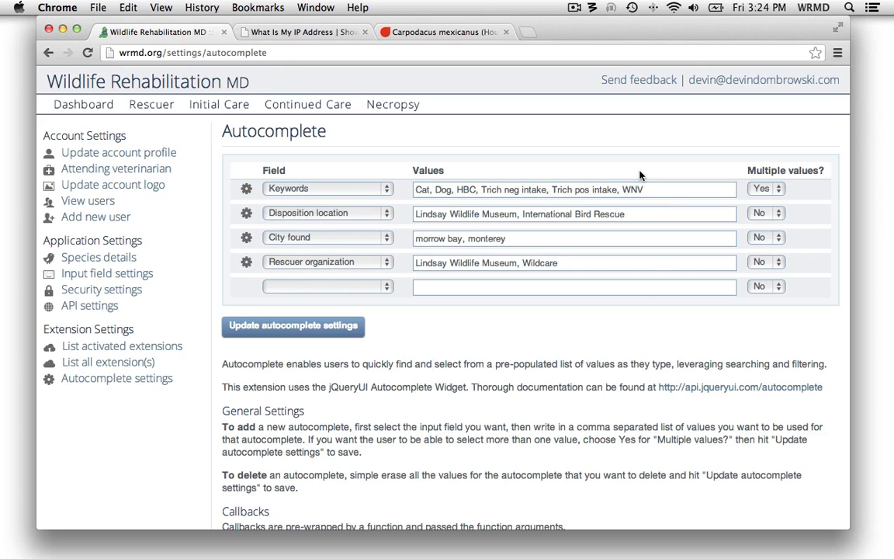
In the House Finch's Continued Care record, fill Keywords with the autocomplete suggestions Cat and WNV and update the record
click(286, 112)
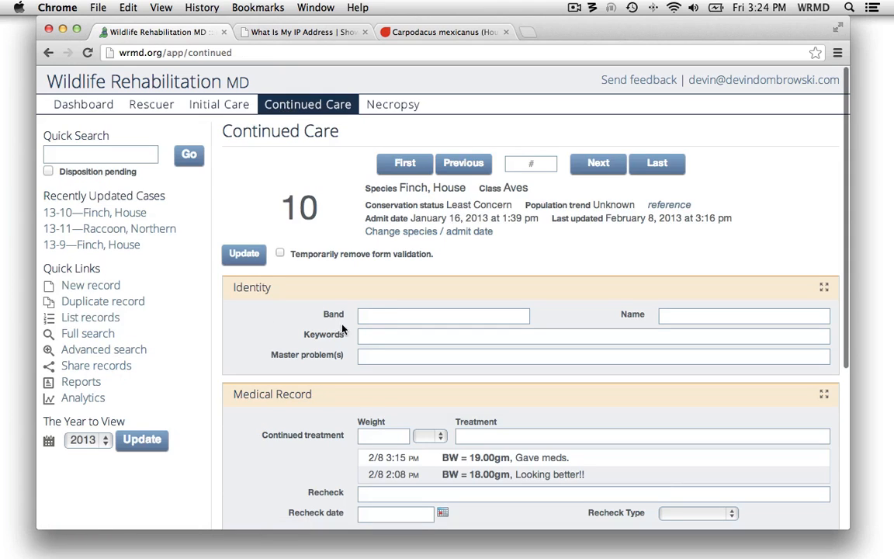
click(429, 333)
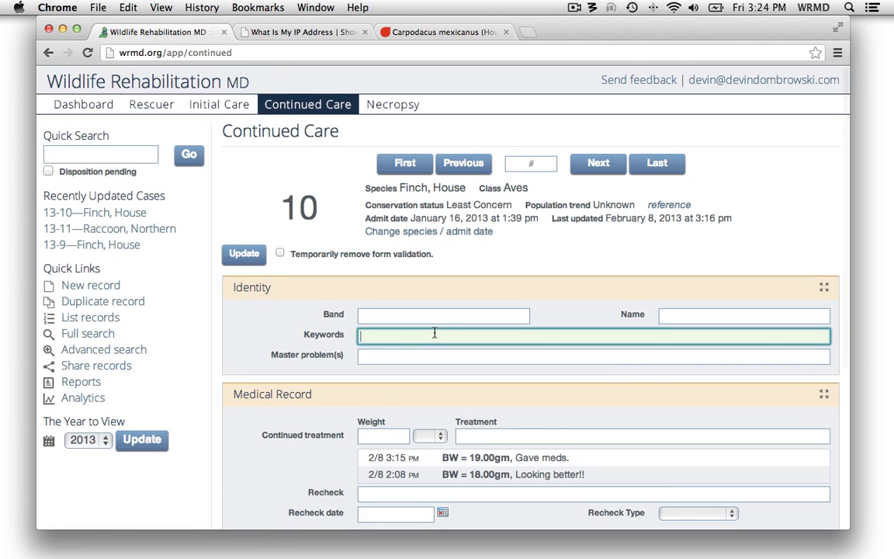
text(c)
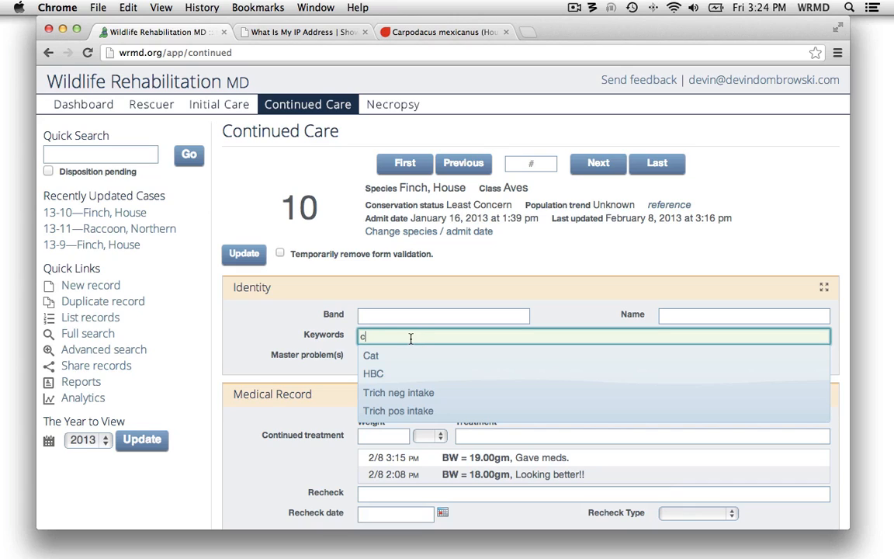
text(a)
click(378, 357)
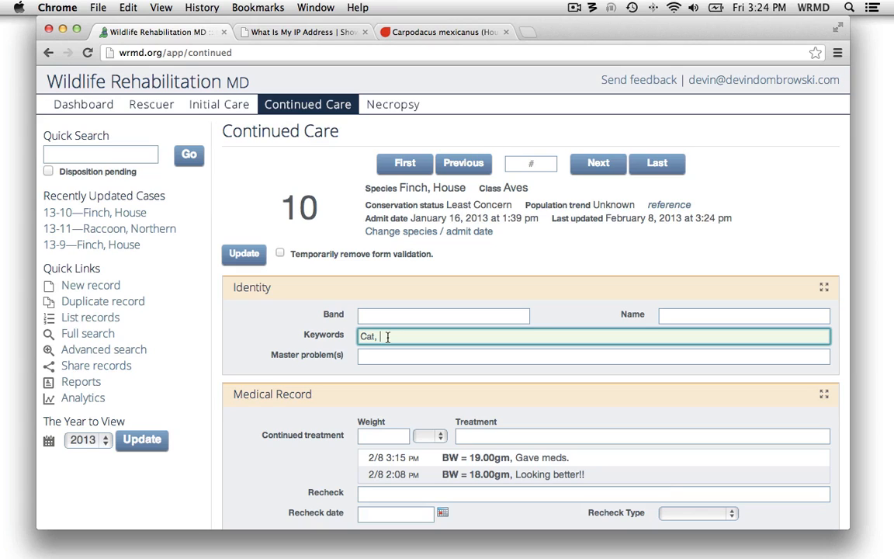
text(w)
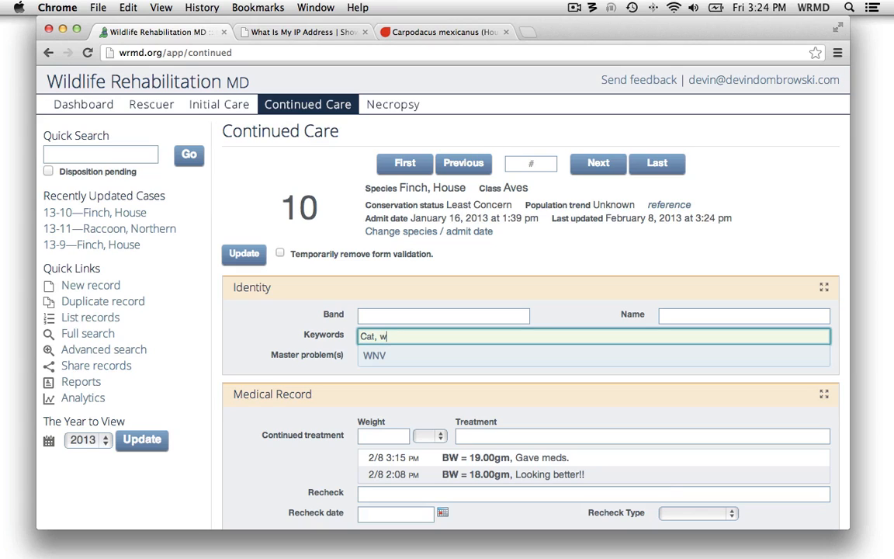
click(377, 355)
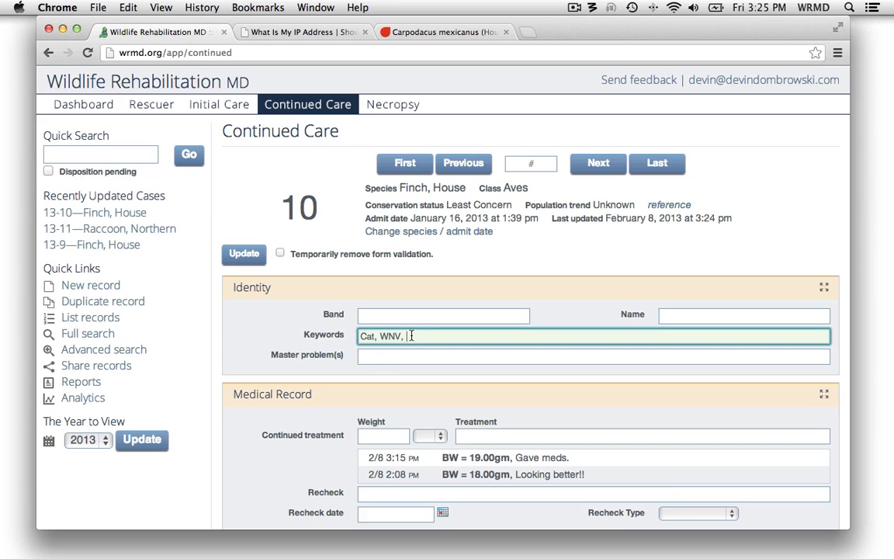
click(575, 307)
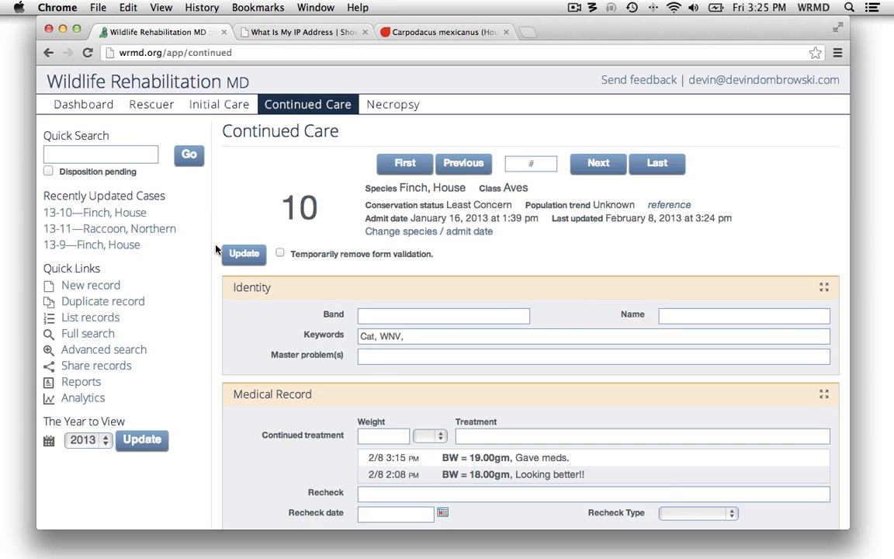
click(242, 254)
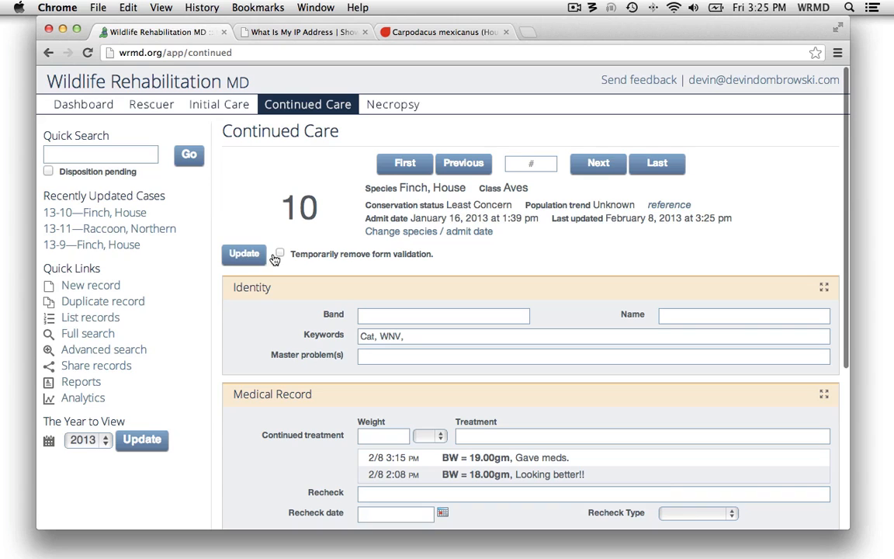
Return to the account settings and view the autocomplete settings again
click(741, 81)
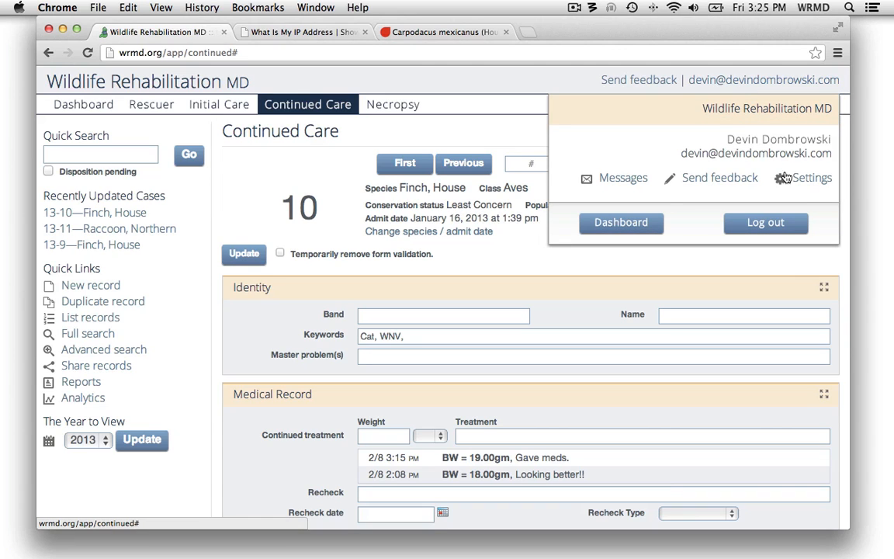
click(807, 180)
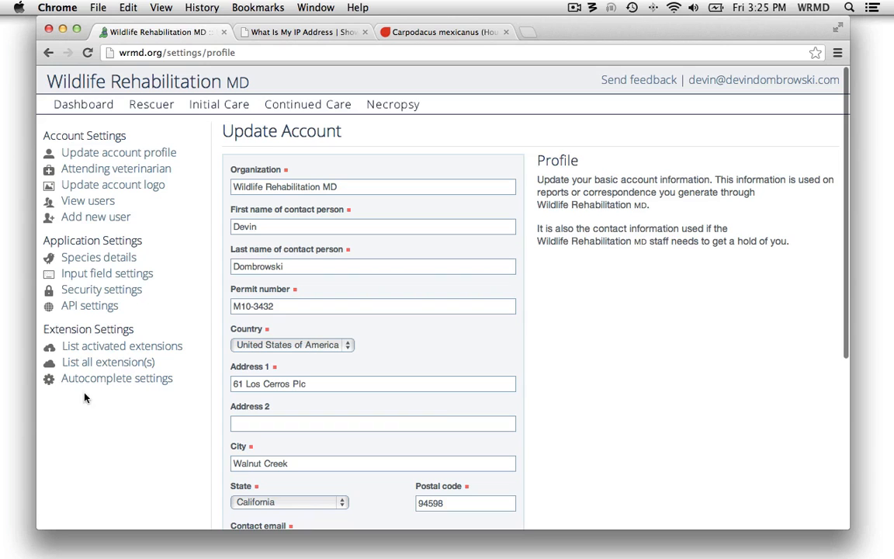
click(106, 384)
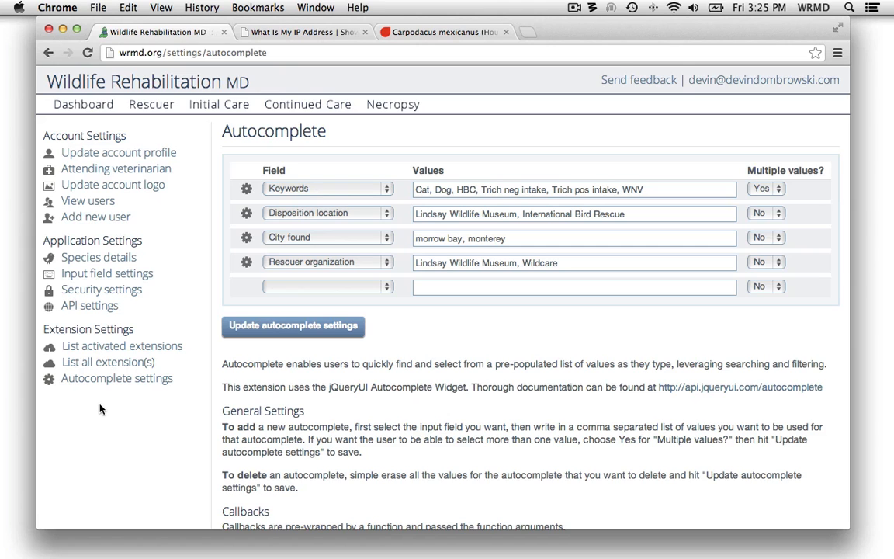
Open the feedback form, look at its subject and feedback fields, and close it without submitting
click(637, 81)
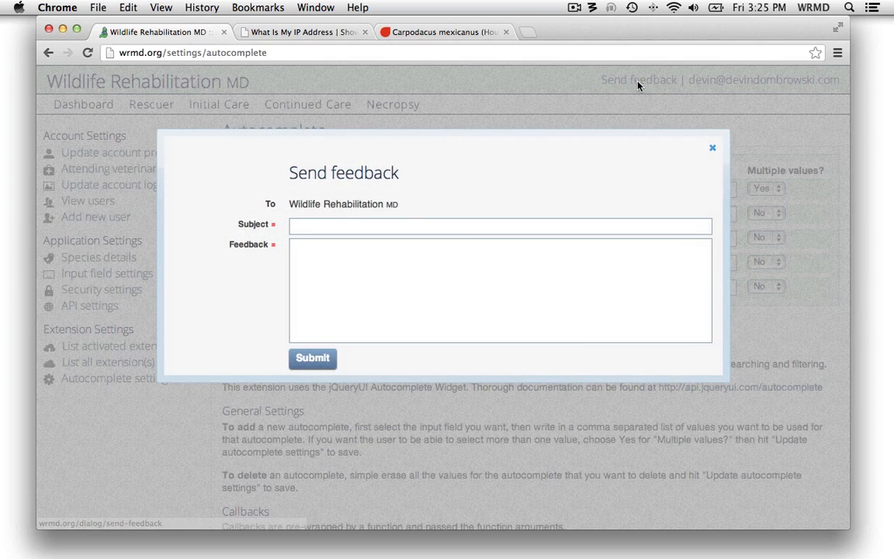
click(358, 227)
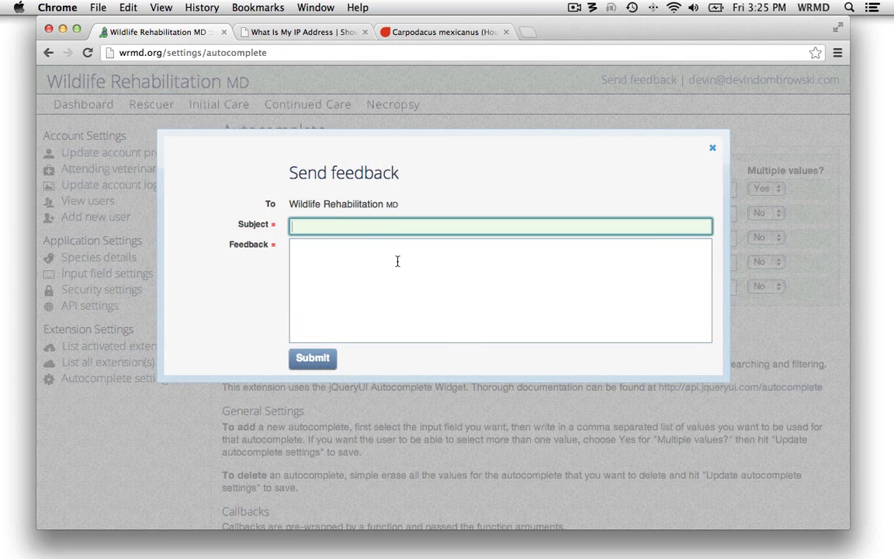
click(437, 262)
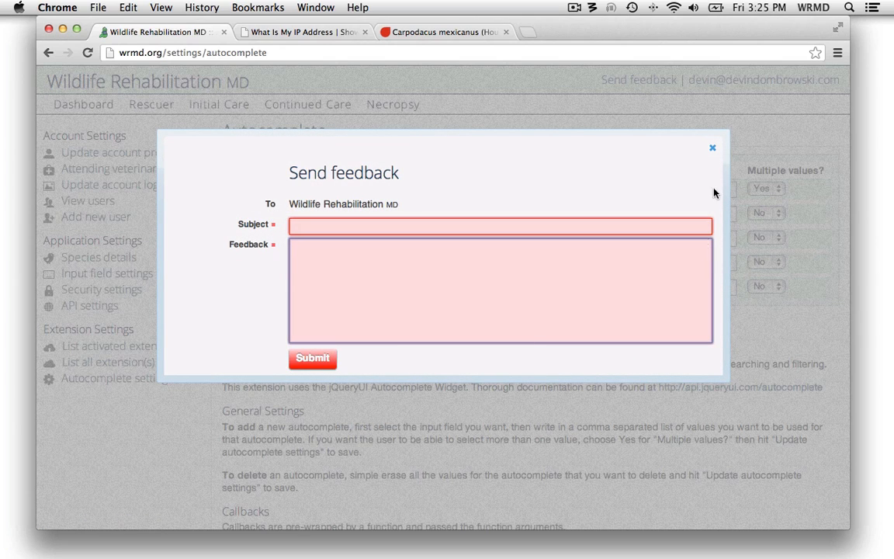
click(713, 147)
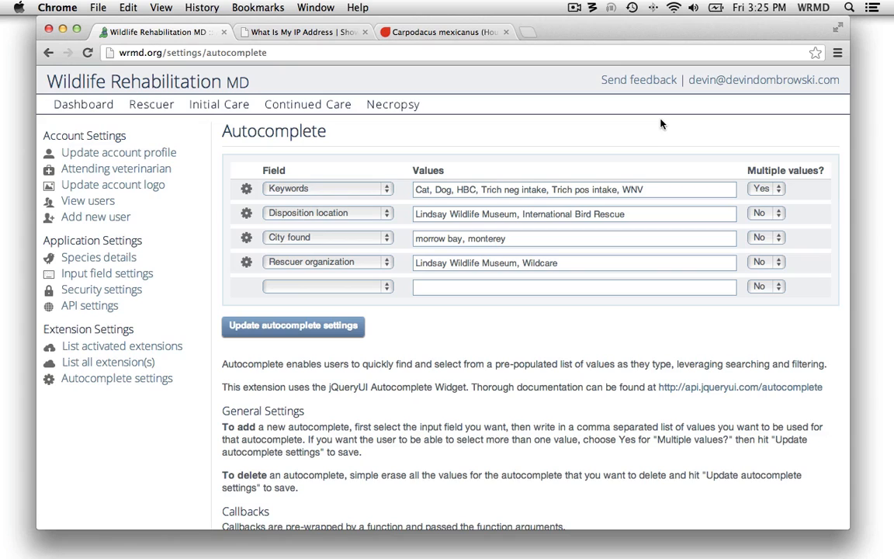